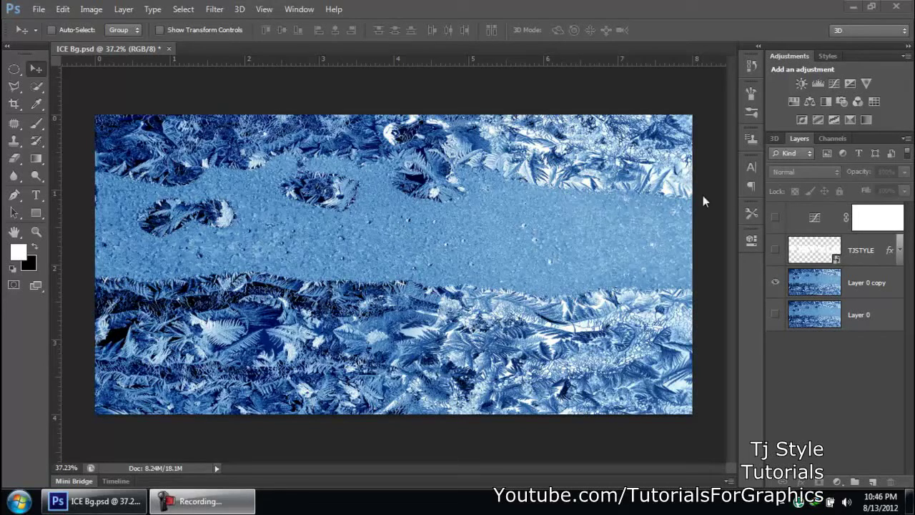
Show the TJSTYLE and Curves layers in ICE Bg.psd and examine the icicle text effect up close
left_click(410, 5)
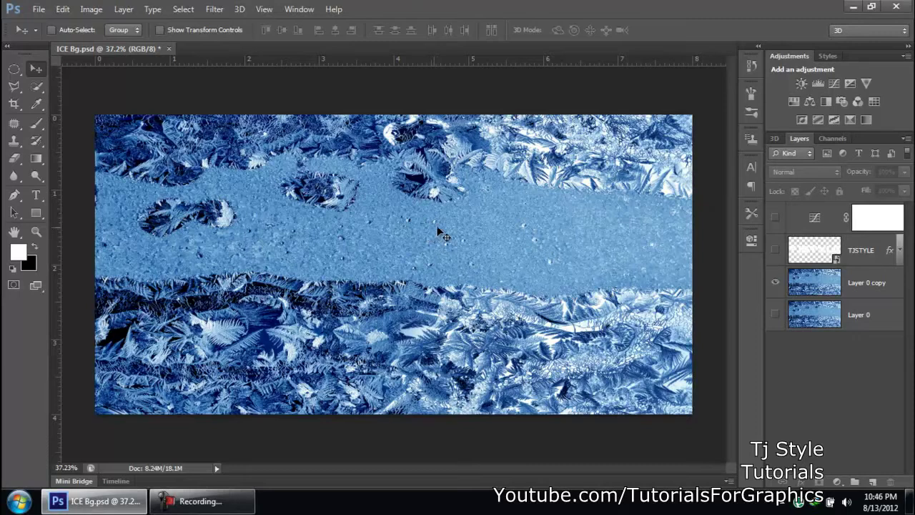
left_click(775, 249)
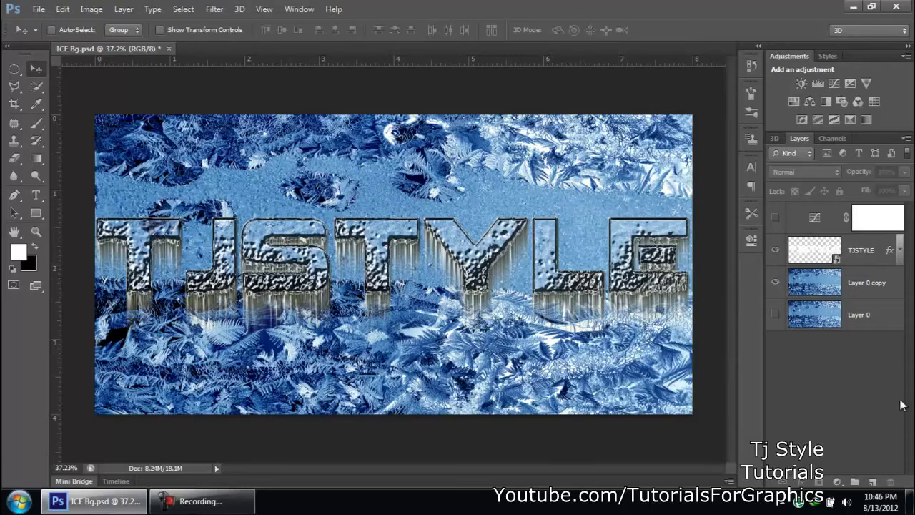
left_click(814, 227)
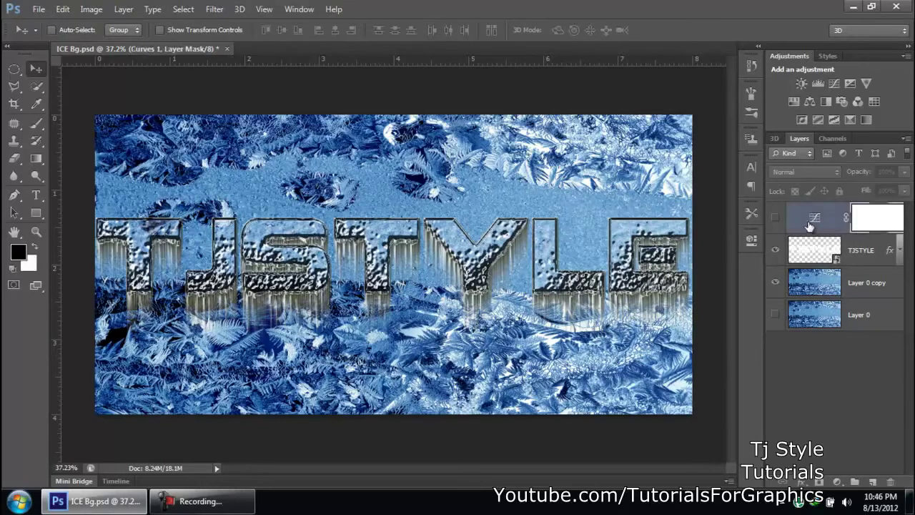
left_click(775, 219)
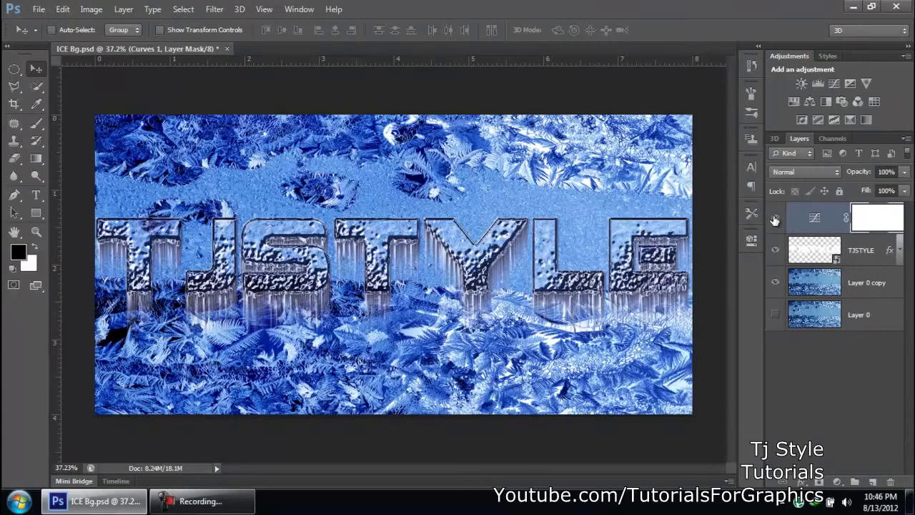
scroll(429, 150, "down", 2)
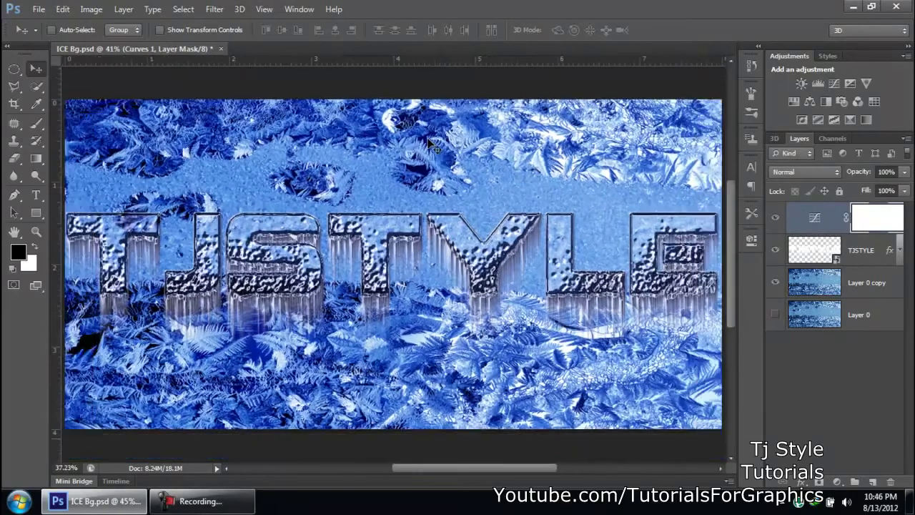
scroll(412, 230, "up", 3)
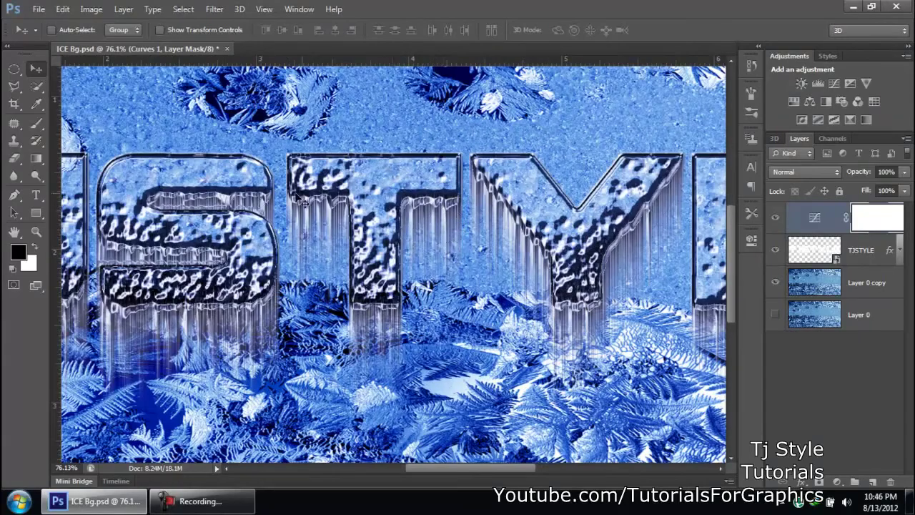
scroll(319, 220, "up", 2)
scroll(319, 223, "down", 4)
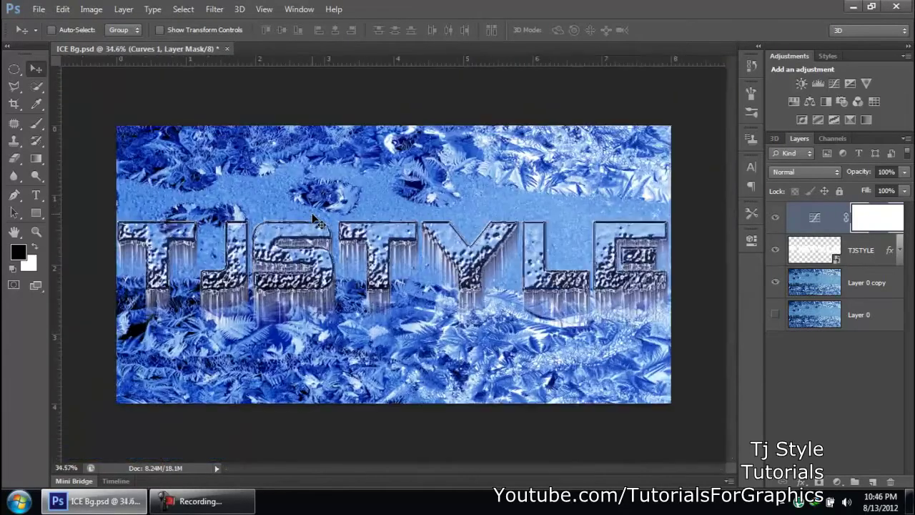
left_click(213, 510)
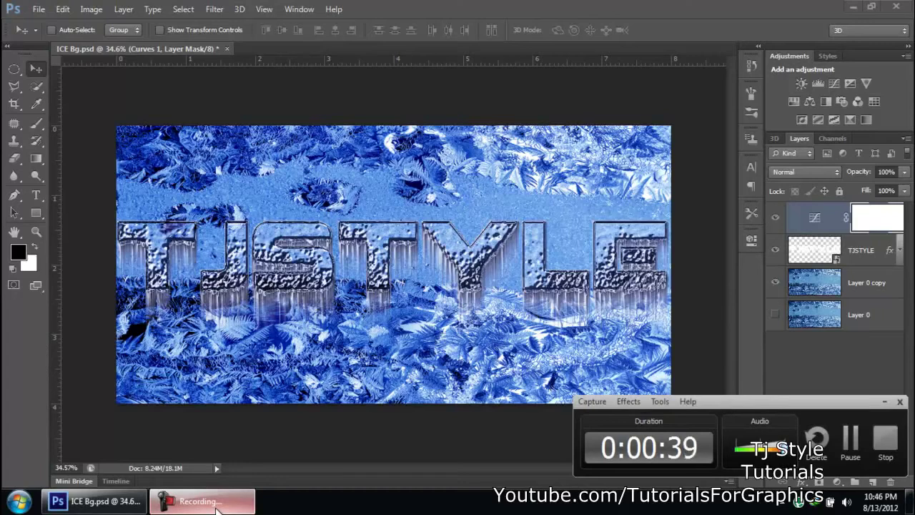
left_click(216, 505)
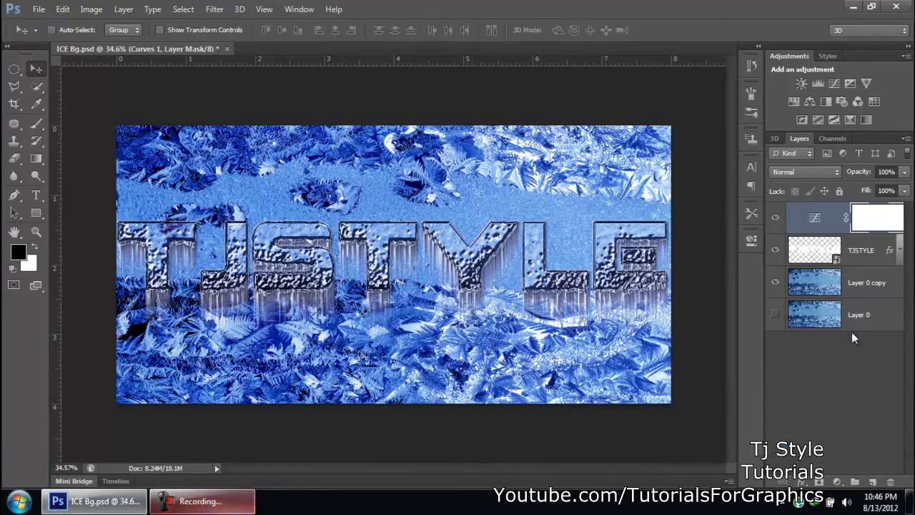
Show only Layer 0 copy in ICE Bg.psd and select it to examine the plain frost background
left_click(775, 283, "alt")
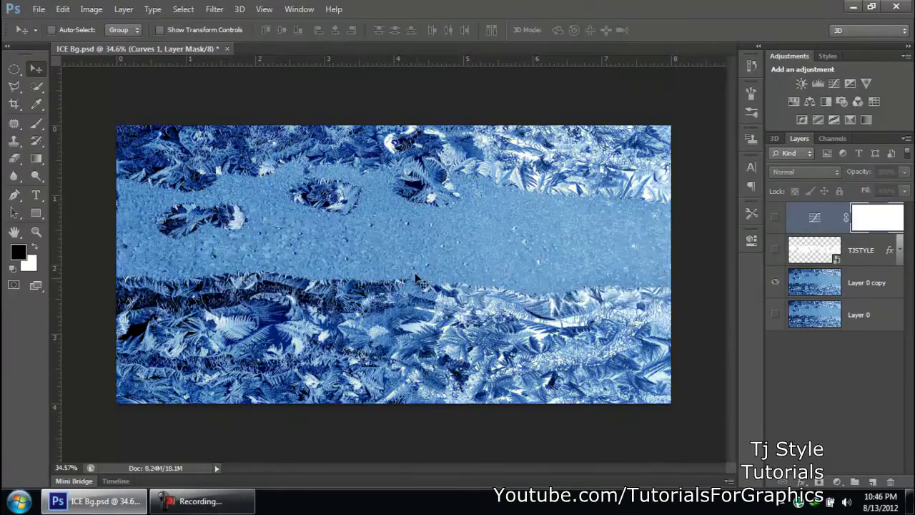
scroll(441, 229, "up", 1)
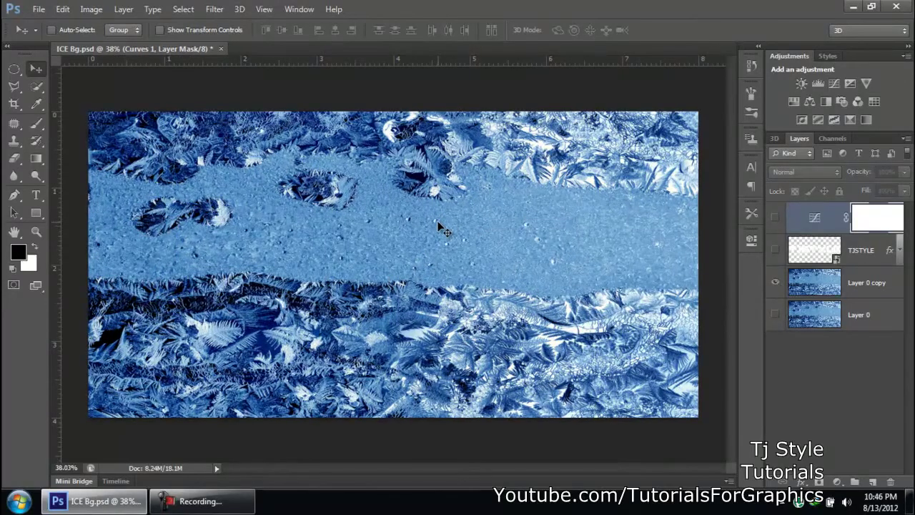
scroll(441, 229, "up", 1)
scroll(442, 229, "down", 1)
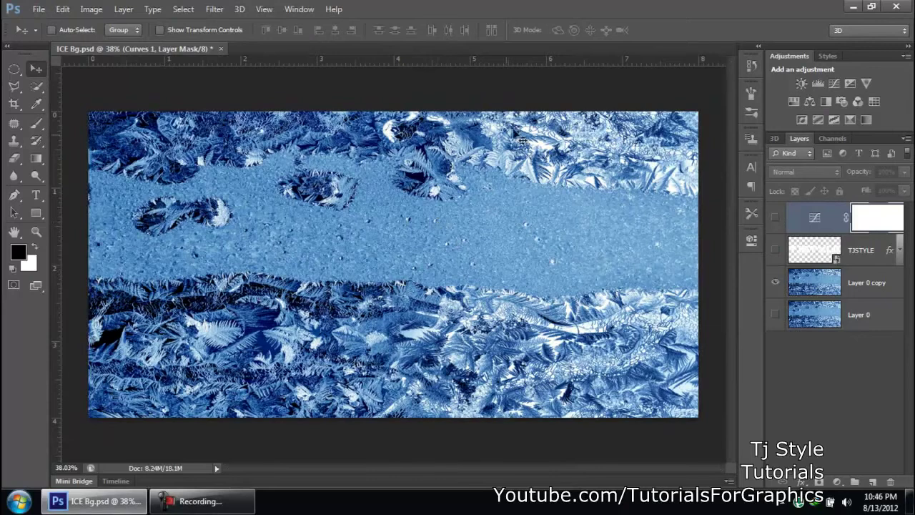
left_click(870, 292)
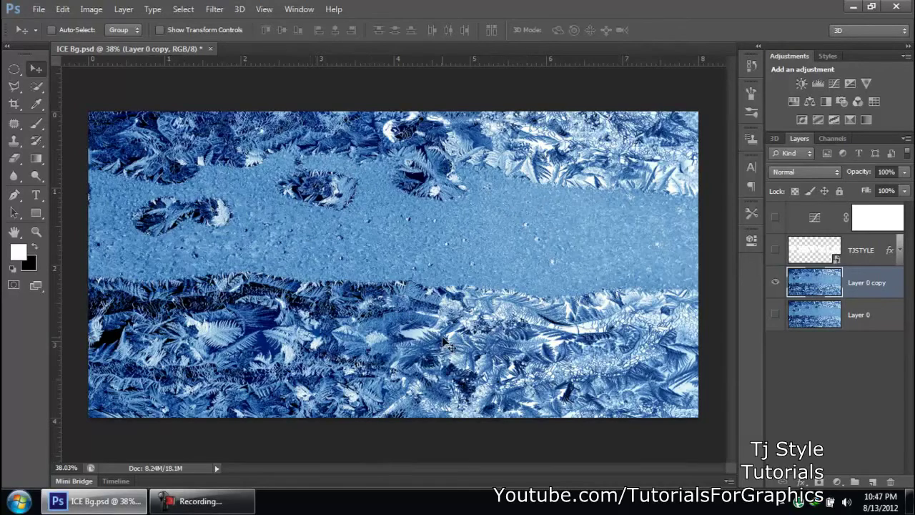
scroll(370, 287, "up", 1)
scroll(370, 287, "down", 1)
left_click(200, 504)
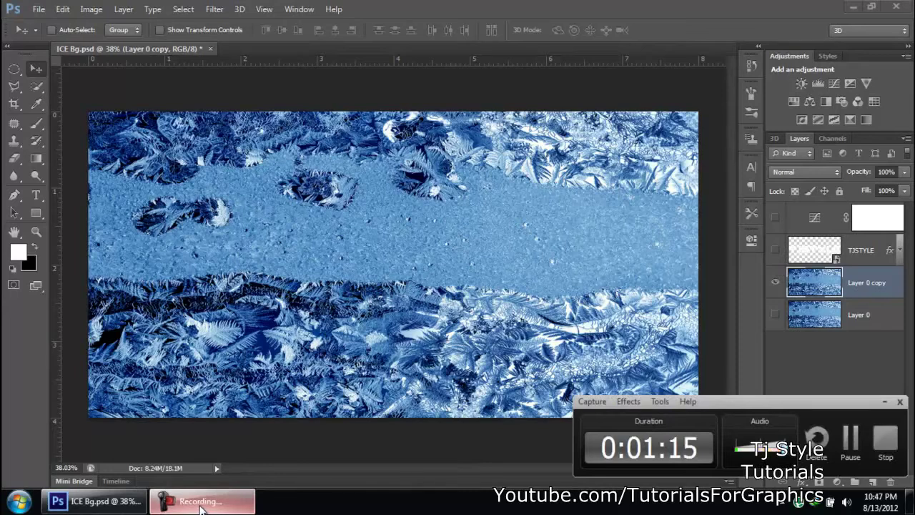
left_click(201, 504)
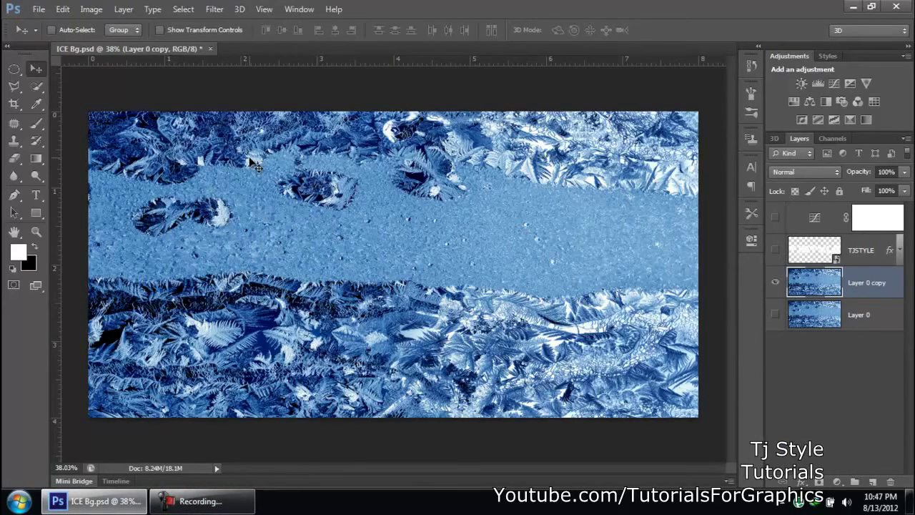
Open the background image ICE Bg.jpg as a separate document
key("ctrl+o")
left_click(358, 143)
double_click(358, 144)
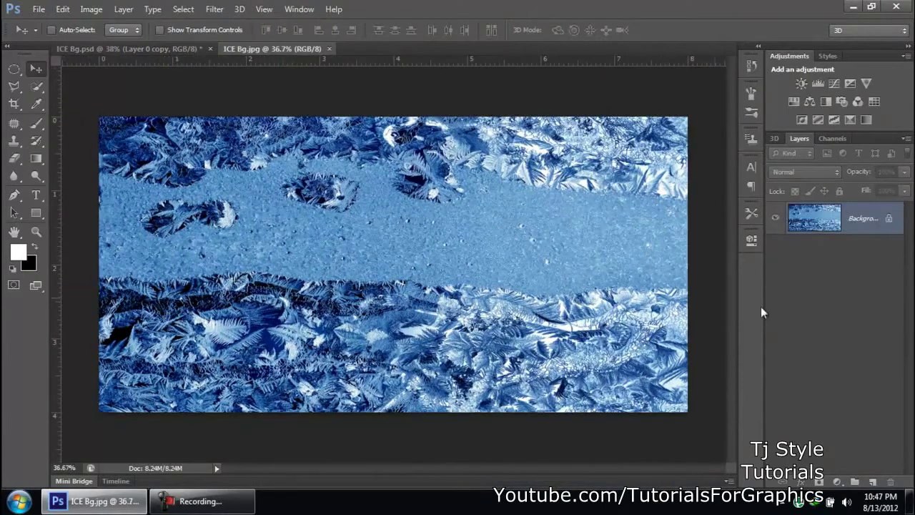
Convert the locked background to a regular layer named Layer 0, duplicate it and hide the original
double_click(881, 228)
left_click(581, 157)
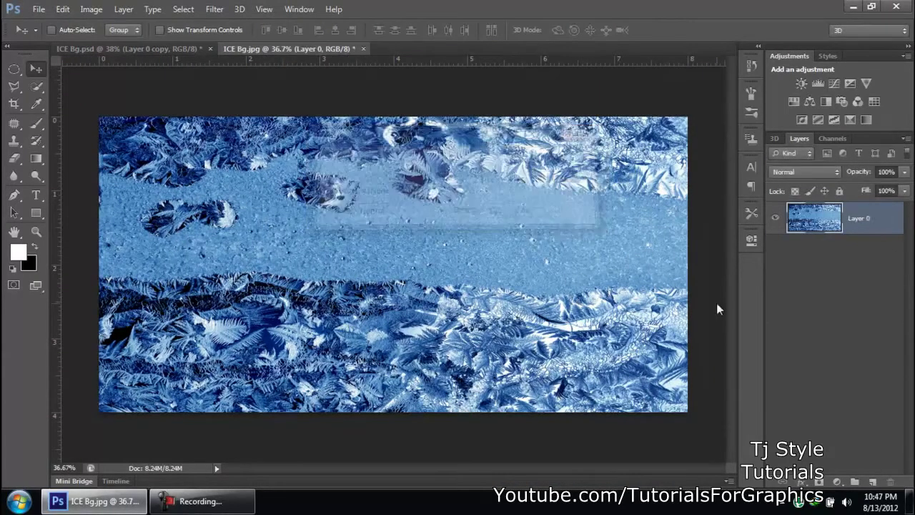
key("ctrl+j")
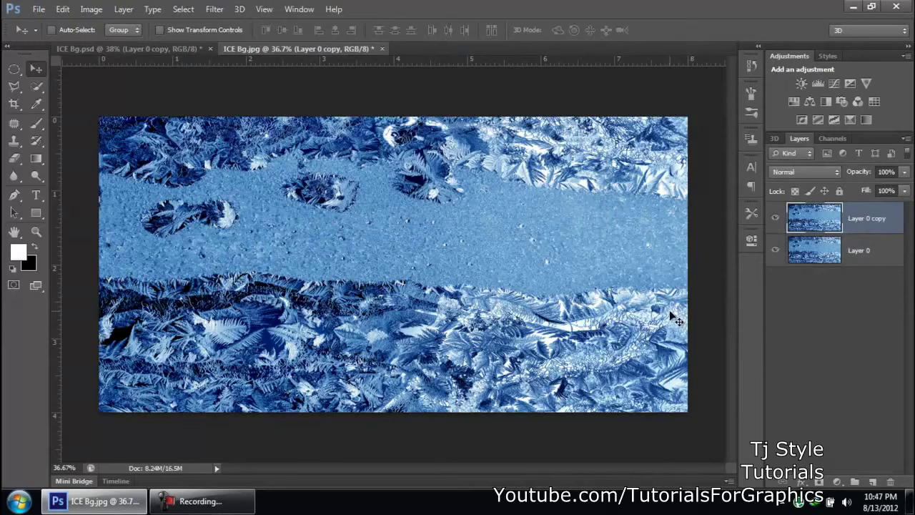
left_click(775, 250)
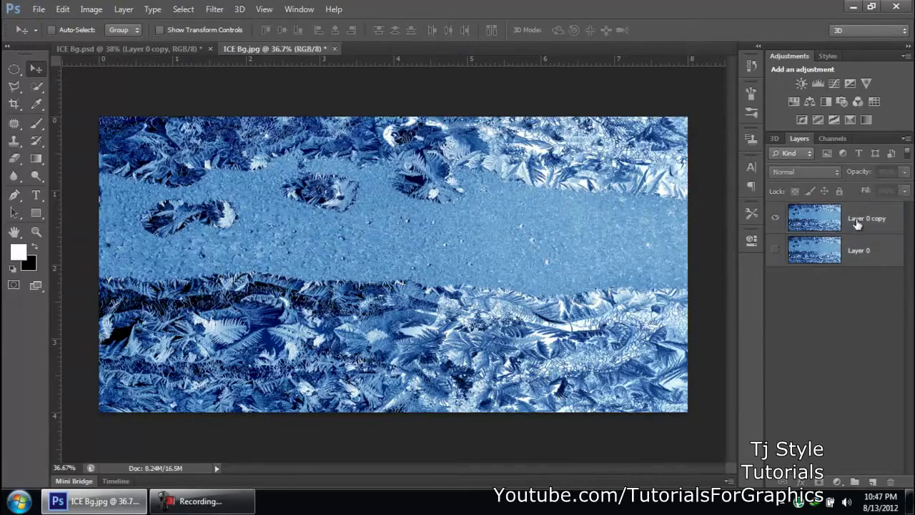
Add the white text TJSTYLE in Coalition at 98.01 pt and center it across the middle of the image
key("t")
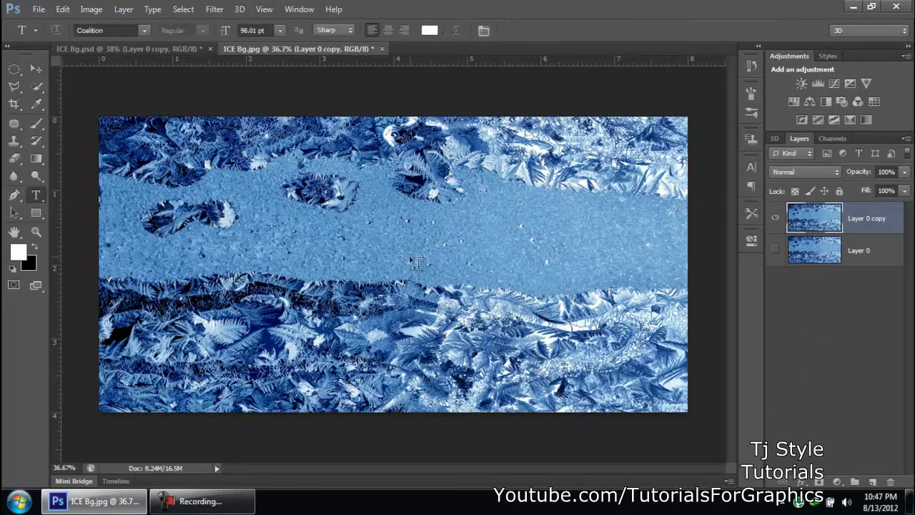
left_click(139, 279)
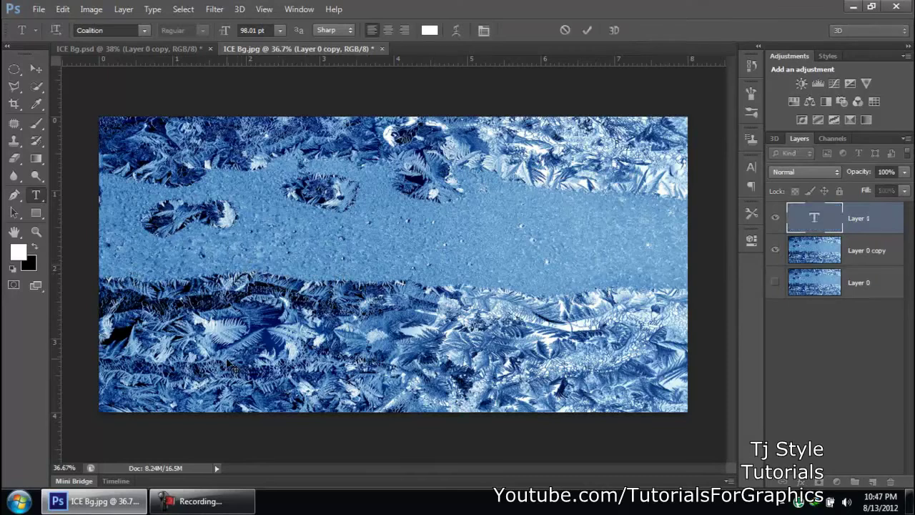
type("TJSTYLE")
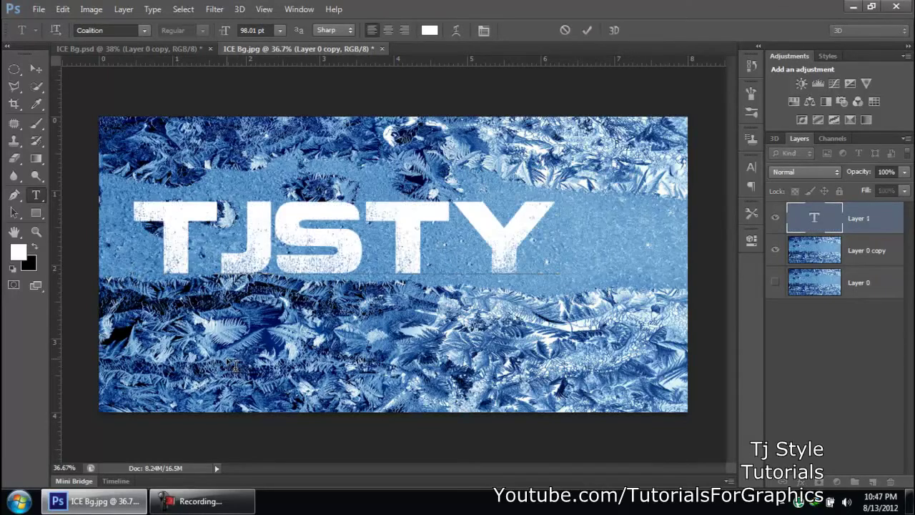
left_click_drag(344, 339, 316, 351)
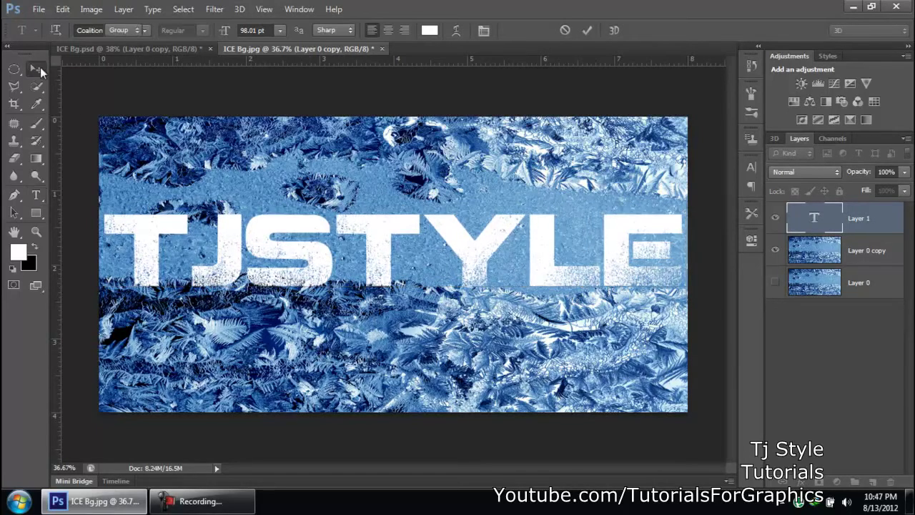
left_click(36, 68)
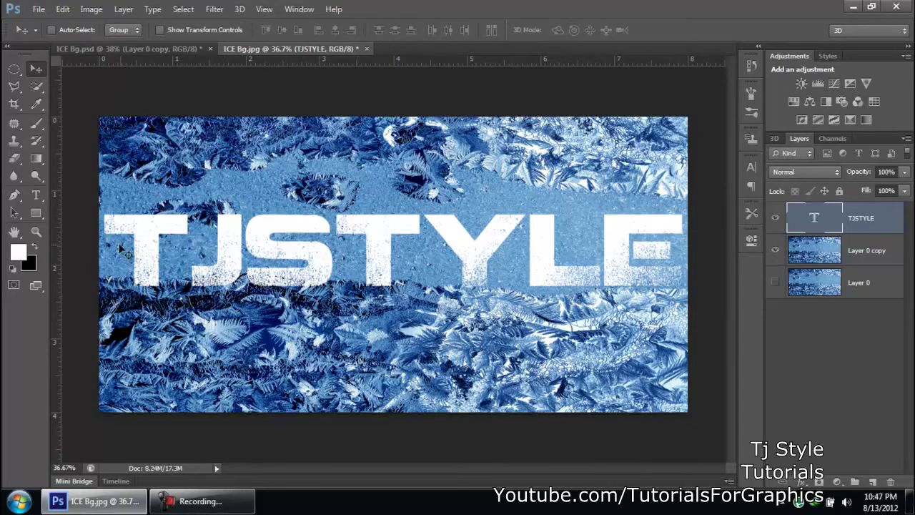
Convert the TJSTYLE text layer to a smart object
right_click(861, 223)
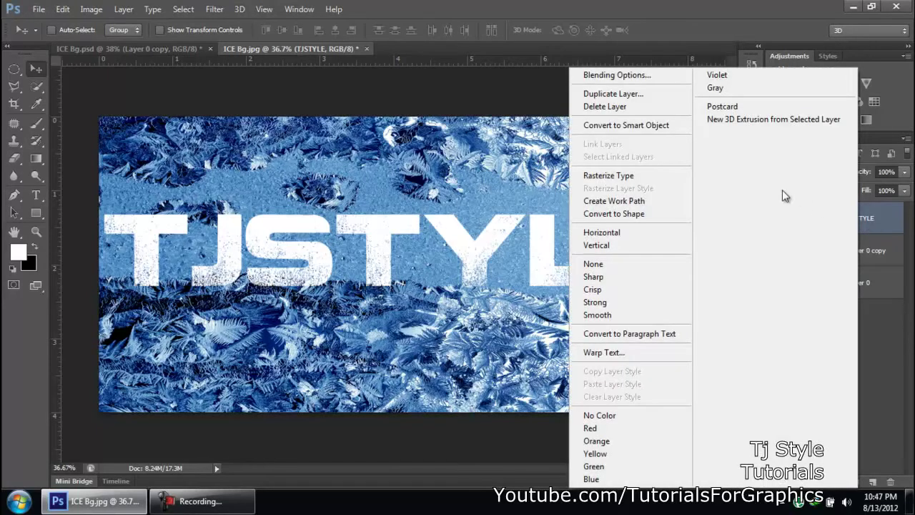
left_click(612, 128)
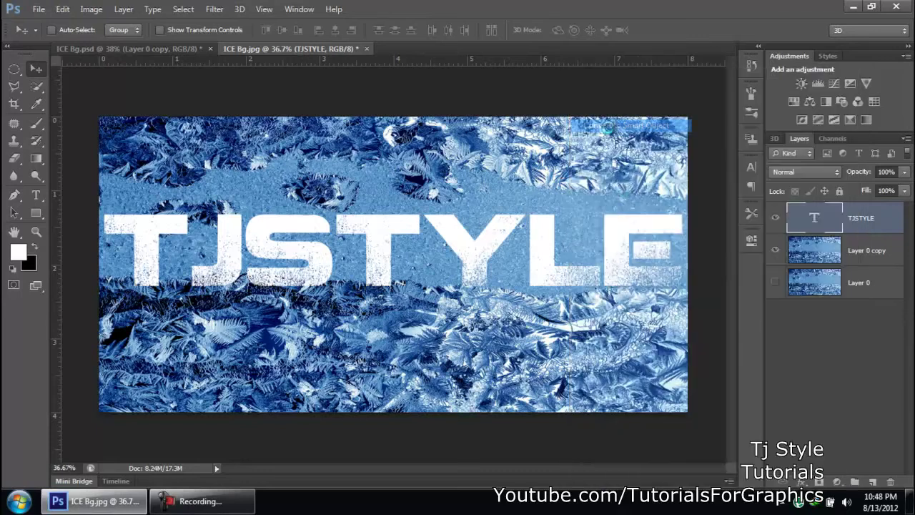
scroll(383, 283, "down", 3)
scroll(383, 284, "up", 2)
scroll(386, 286, "up", 1)
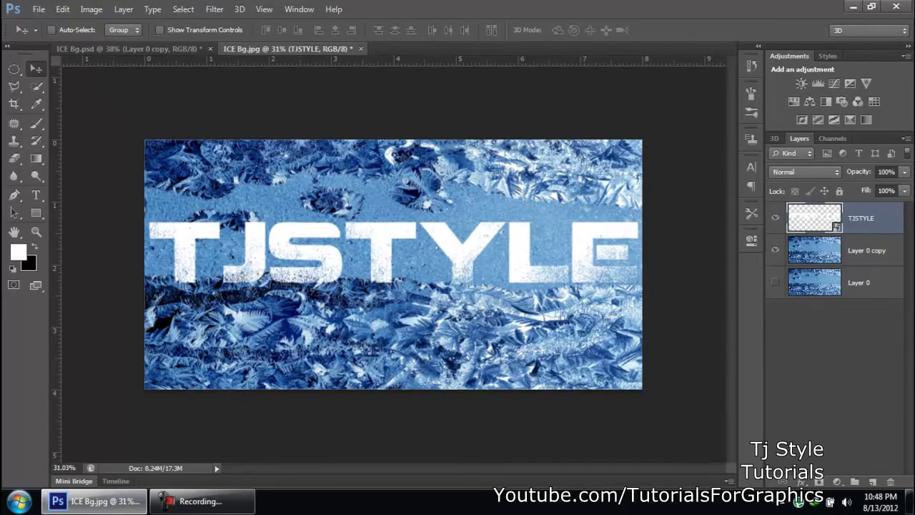
Switch to ICE Bg.psd and show its TJSTYLE and Curves layers to review the icicles on the finished text
left_click(108, 47)
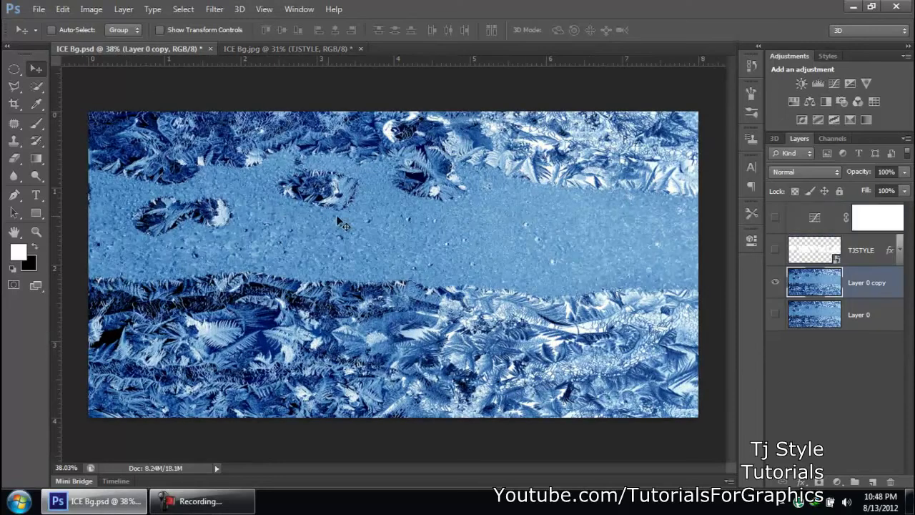
left_click(775, 250)
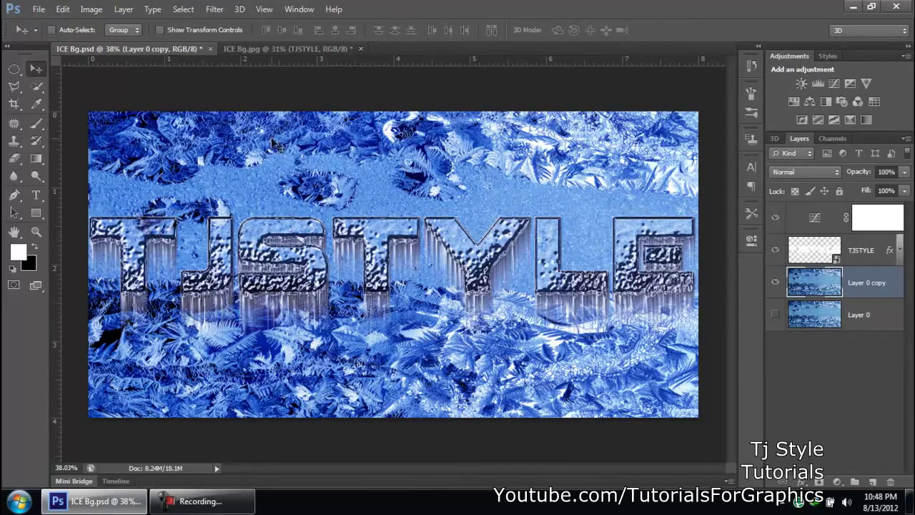
Return to ICE Bg.jpg and rotate the whole canvas 90° clockwise
left_click(272, 49)
key("ctrl+0")
left_click(93, 9)
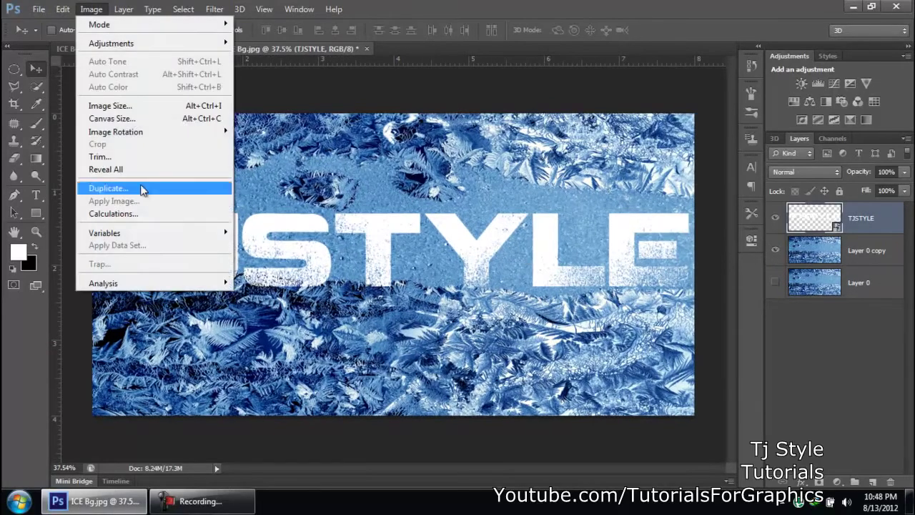
mouse_move(227, 133)
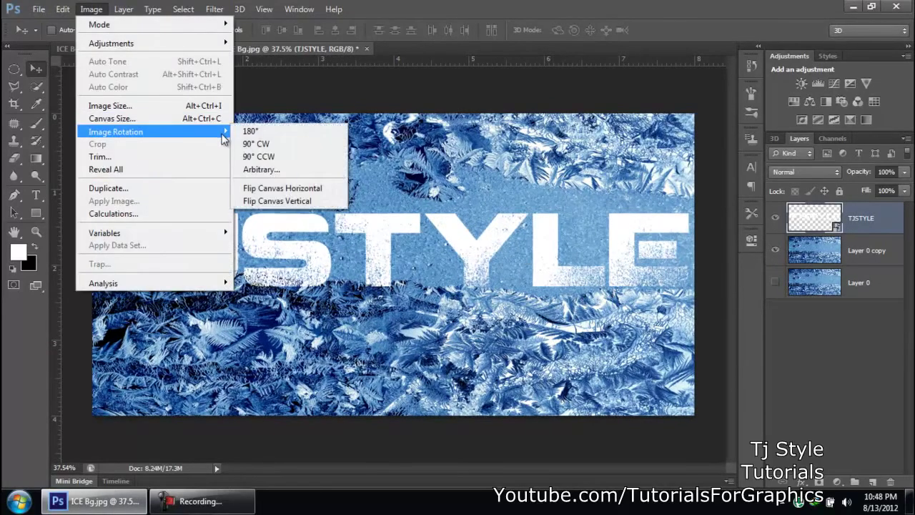
left_click(264, 144)
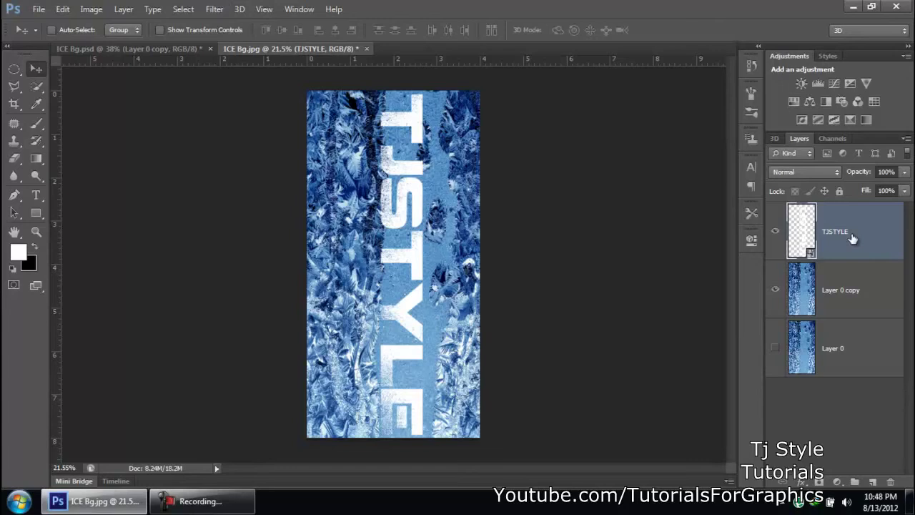
Apply the Wind filter to the TJSTYLE layer with the Wind method and direction From the Right
left_click(217, 10)
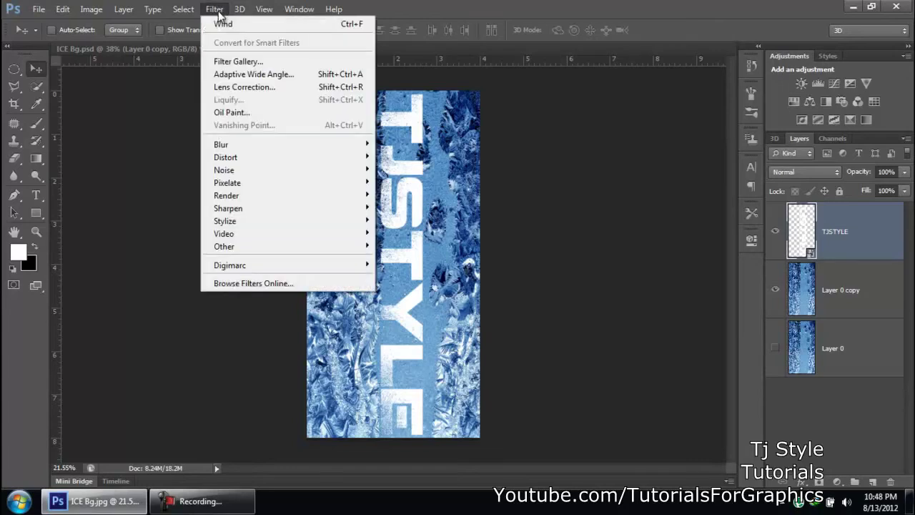
mouse_move(324, 223)
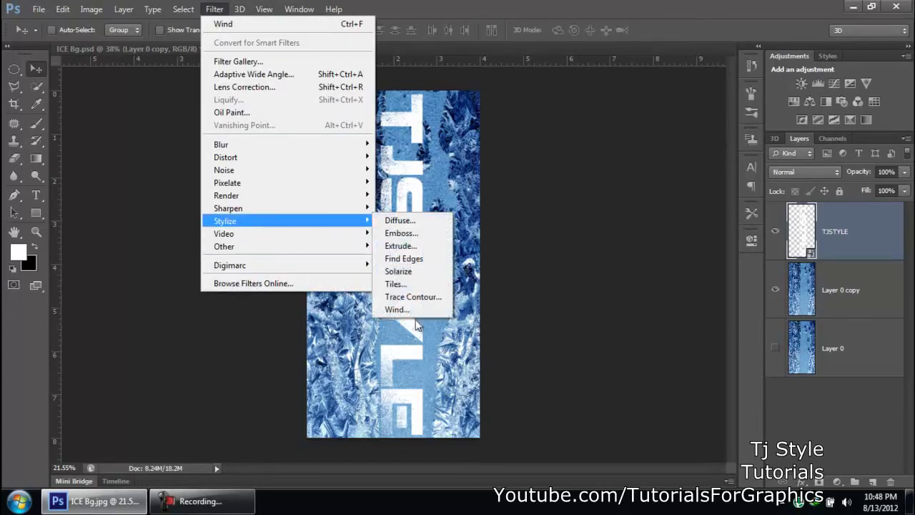
left_click(396, 309)
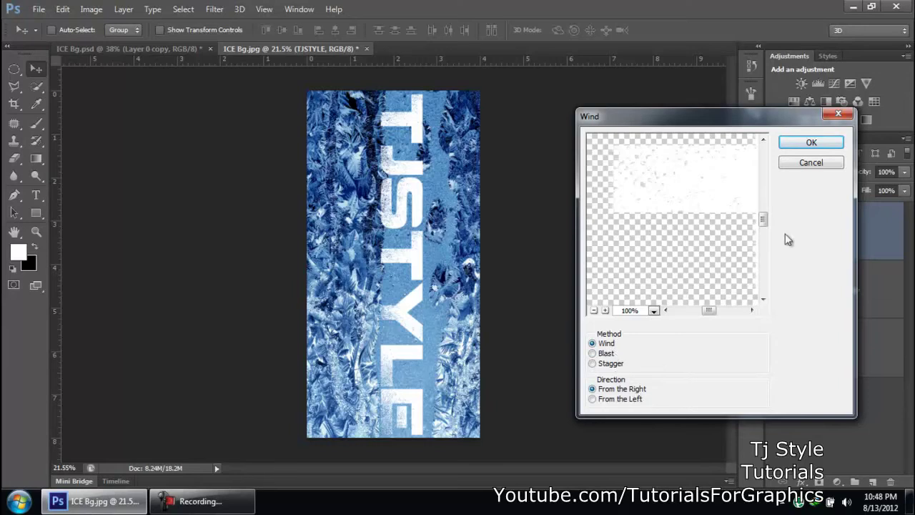
left_click(812, 143)
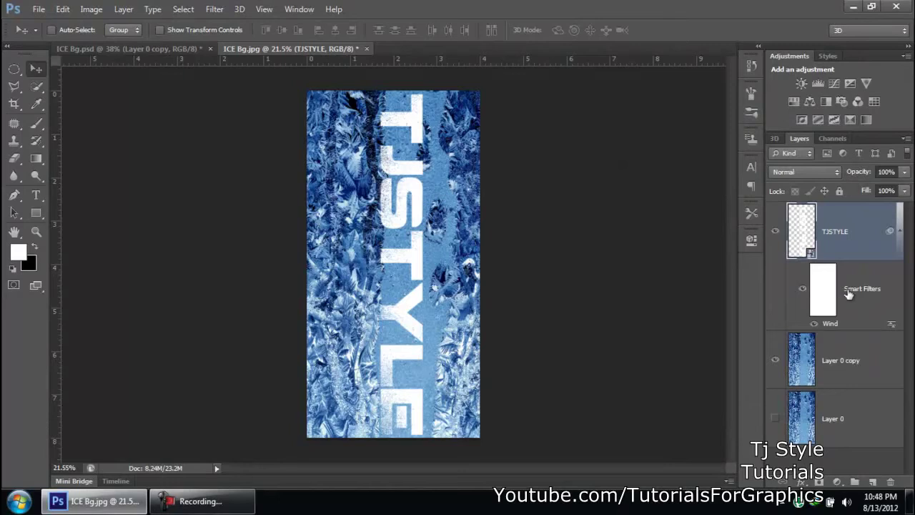
Delete the filter mask from the TJSTYLE layer's smart filters
left_click(825, 288)
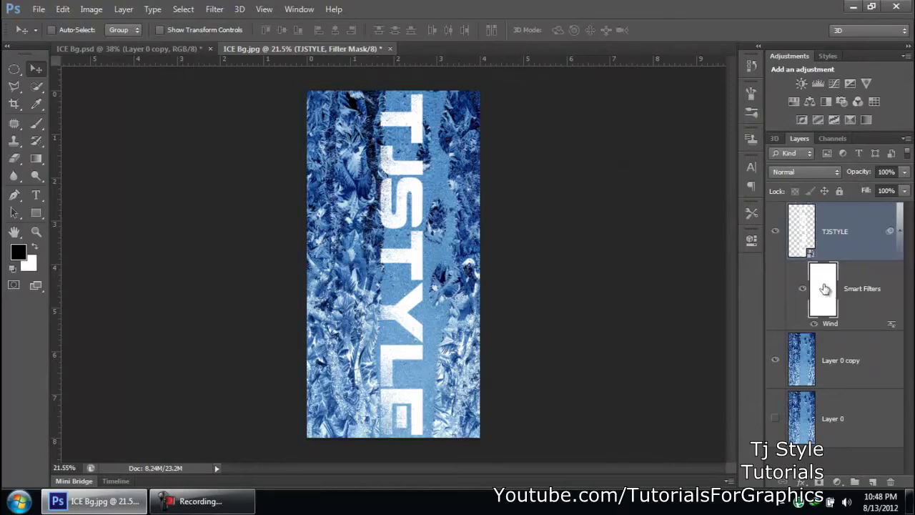
right_click(825, 288)
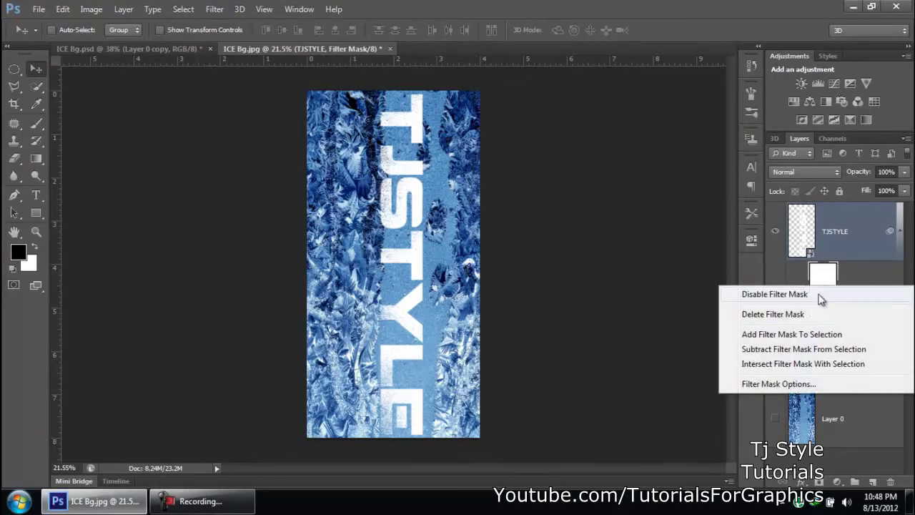
left_click(767, 316)
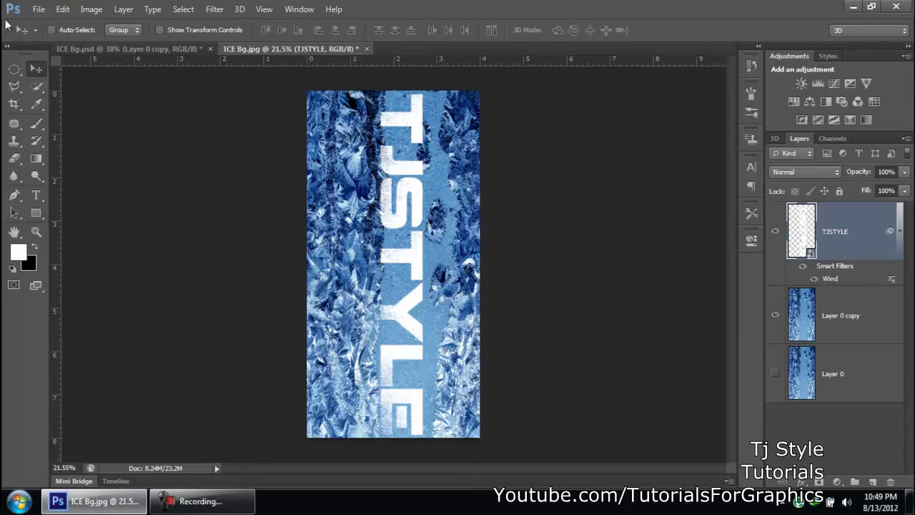
Apply the same Wind filter to the TJSTYLE layer three more times to lengthen the streaks
left_click(214, 8)
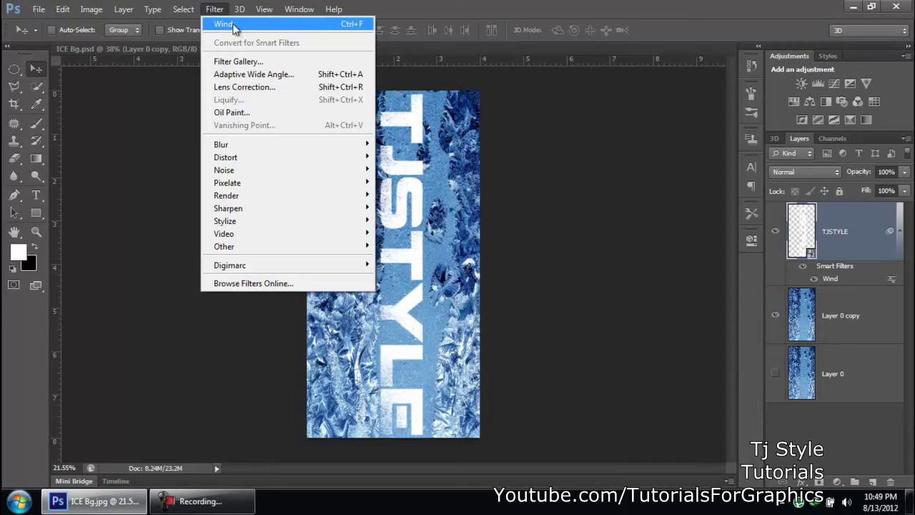
left_click(233, 26)
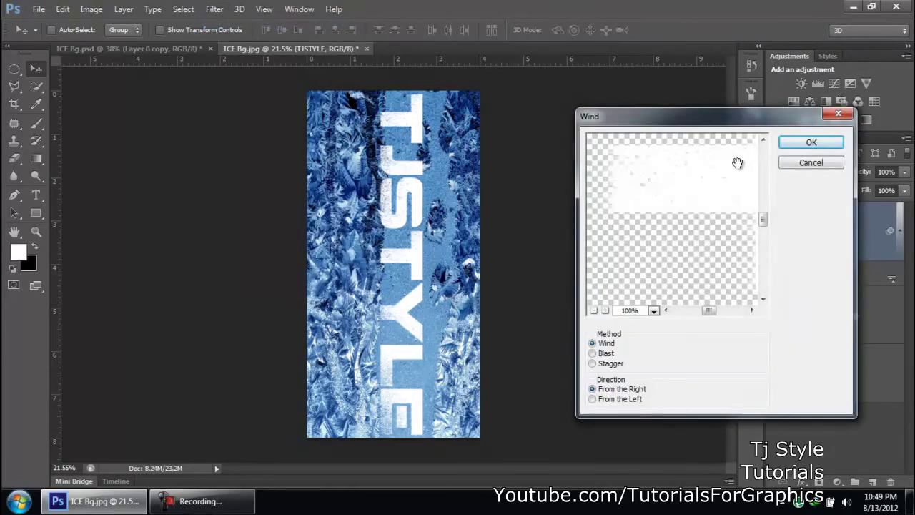
left_click(793, 147)
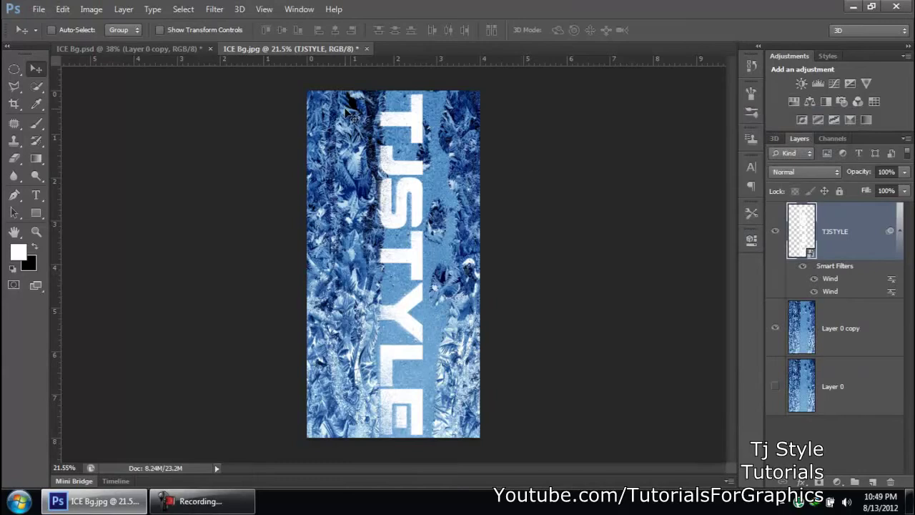
key("ctrl+alt+f")
key("Return")
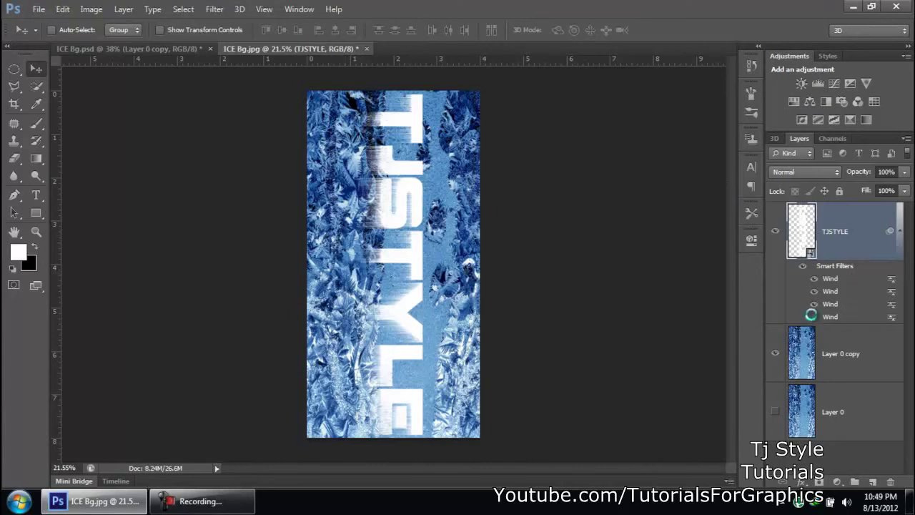
Compare the text with the lowest Wind filter hidden and shown, and collapse the layer's smart filter list
scroll(403, 293, "up", 5)
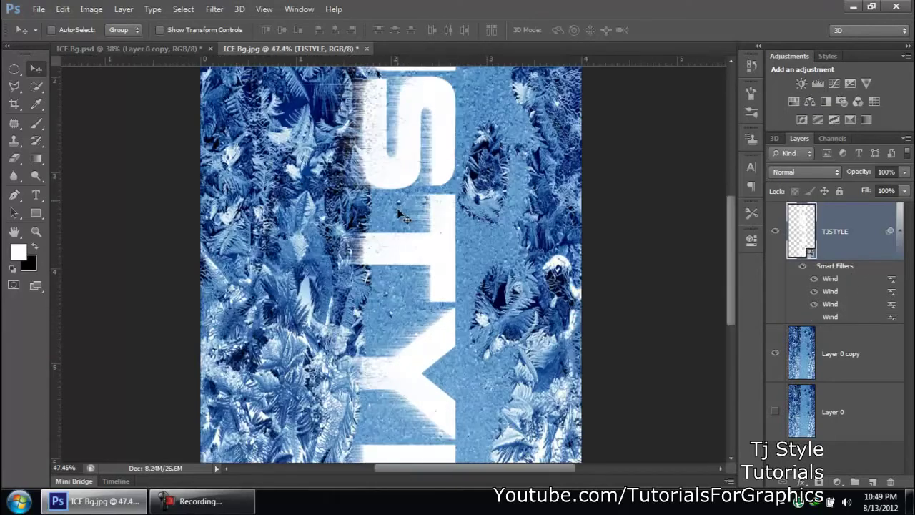
left_click(813, 316)
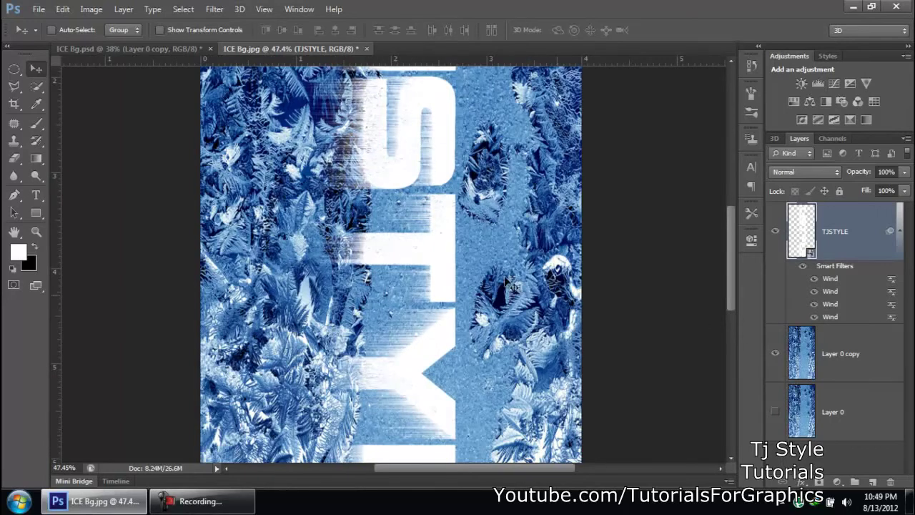
scroll(432, 165, "down", 5)
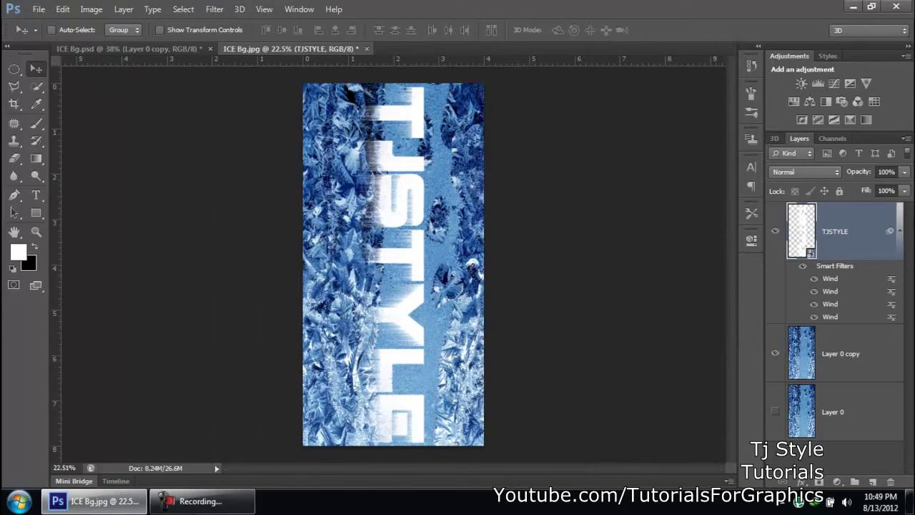
left_click(899, 231)
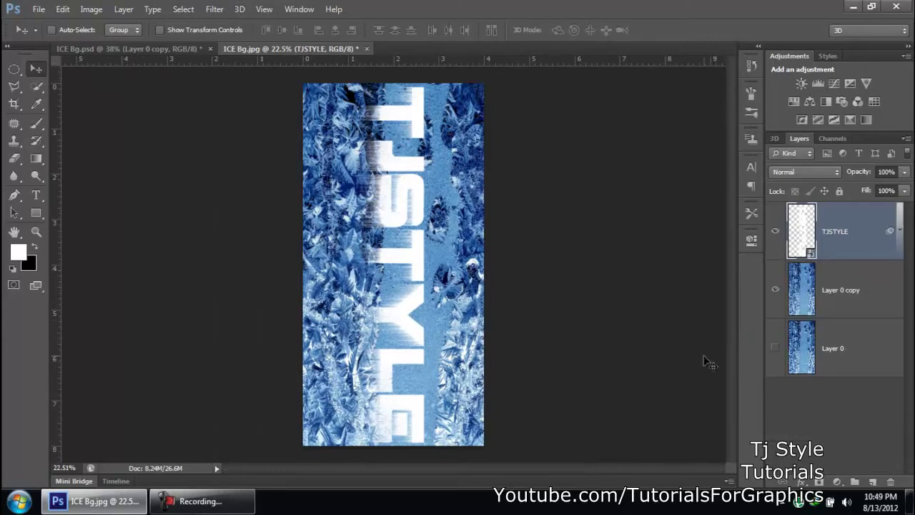
Try rotating the whole canvas 90° counterclockwise with the Wind smart filters still live
left_click(201, 501)
left_click(200, 501)
left_click(91, 9)
mouse_move(178, 135)
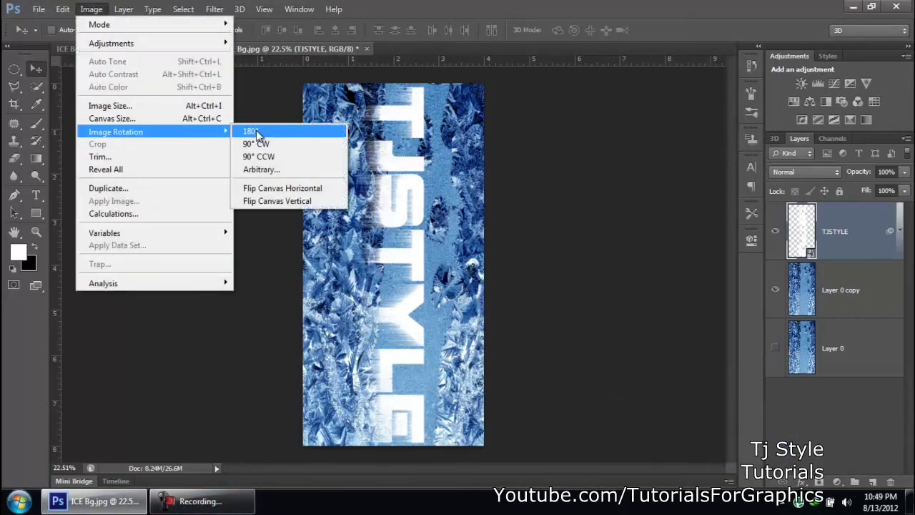
left_click(261, 157)
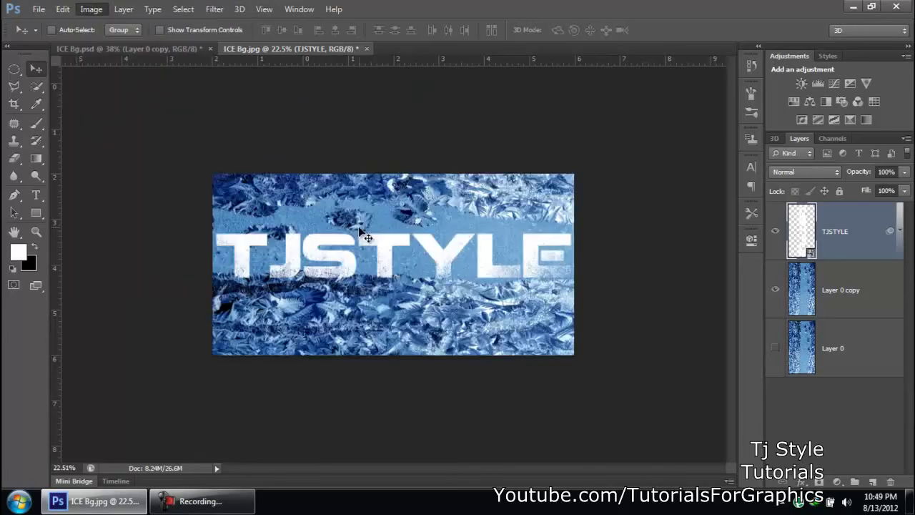
scroll(359, 243, "up", 3)
scroll(362, 250, "down", 1)
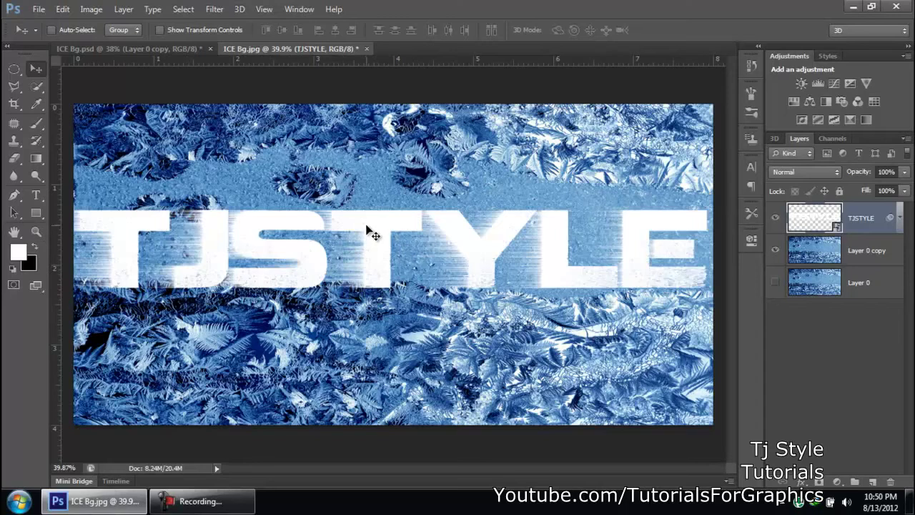
Return the canvas to its vertical orientation and fit it in the view
key("alt+i")
key("g")
key("9")
key("ctrl+0")
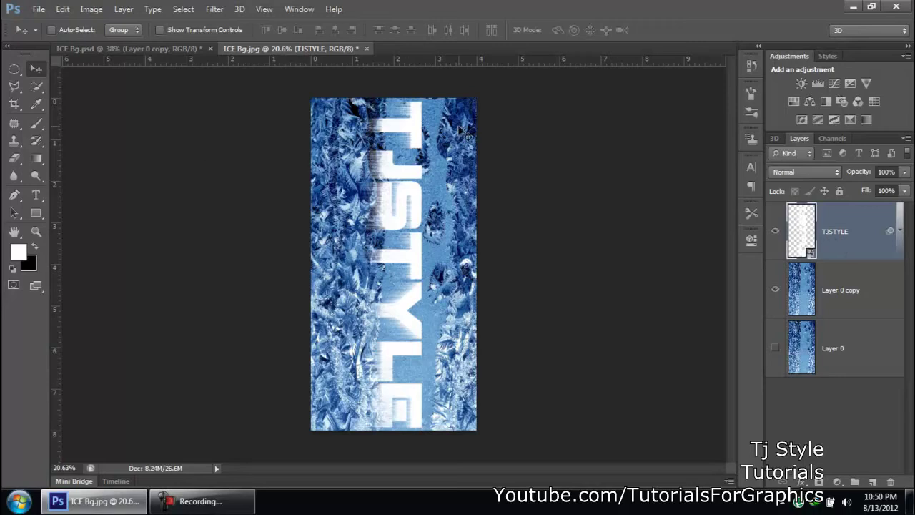
Convert the TJSTYLE layer together with its Wind filters into a new smart object
right_click(828, 236)
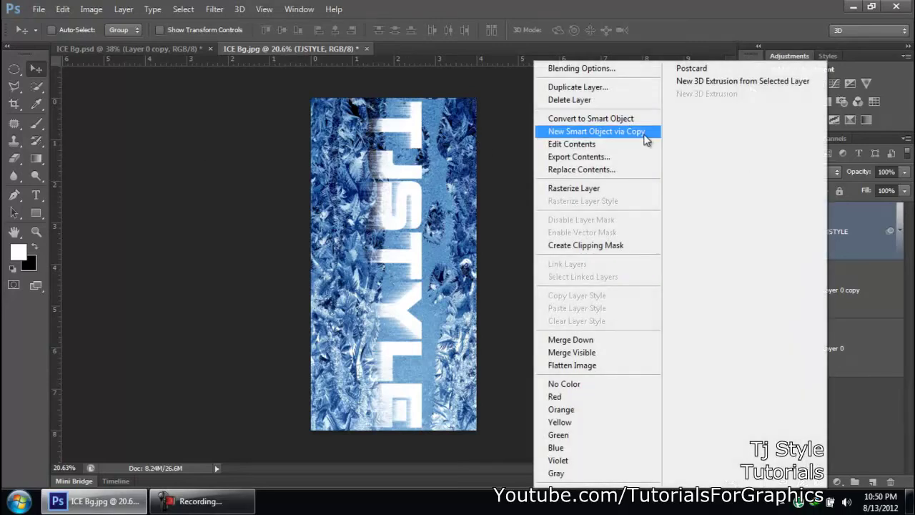
right_click(848, 233)
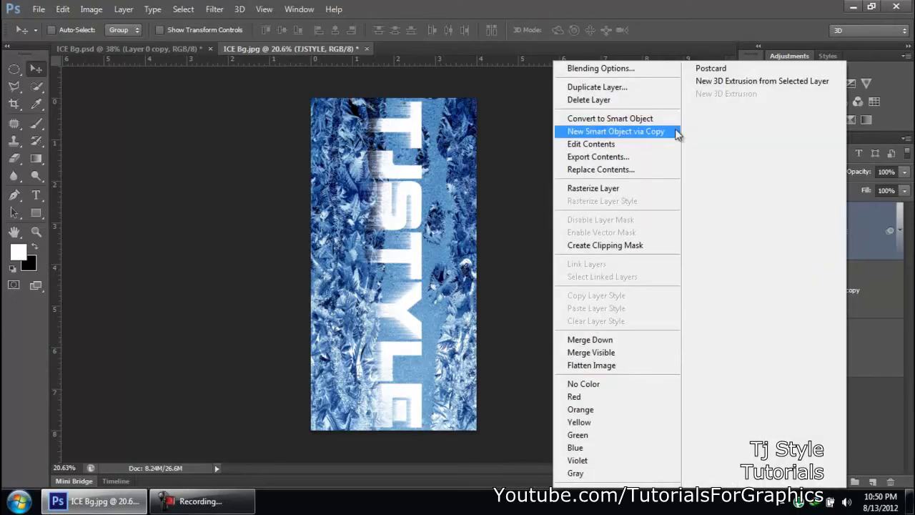
left_click(639, 120)
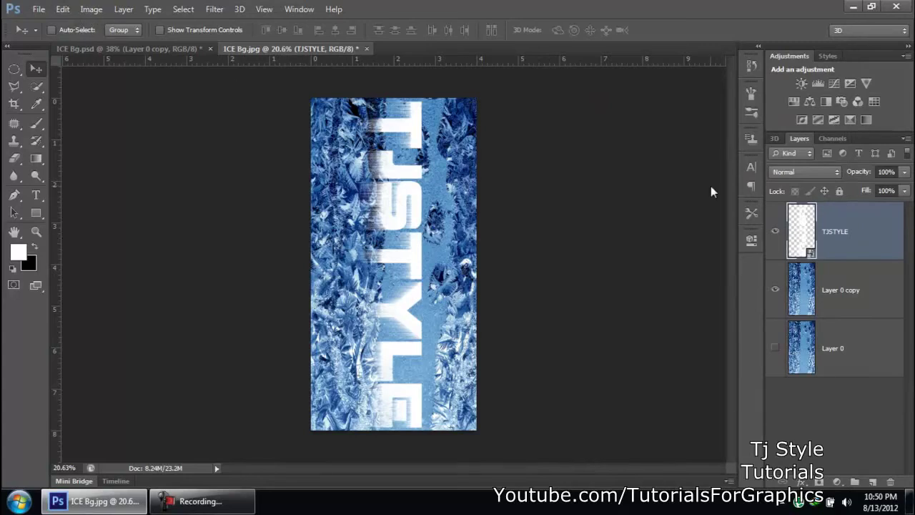
Rotate the whole canvas 90° counterclockwise so the text reads horizontally, and inspect the downward streaks
left_click(63, 9)
left_click(63, 9)
left_click(88, 10)
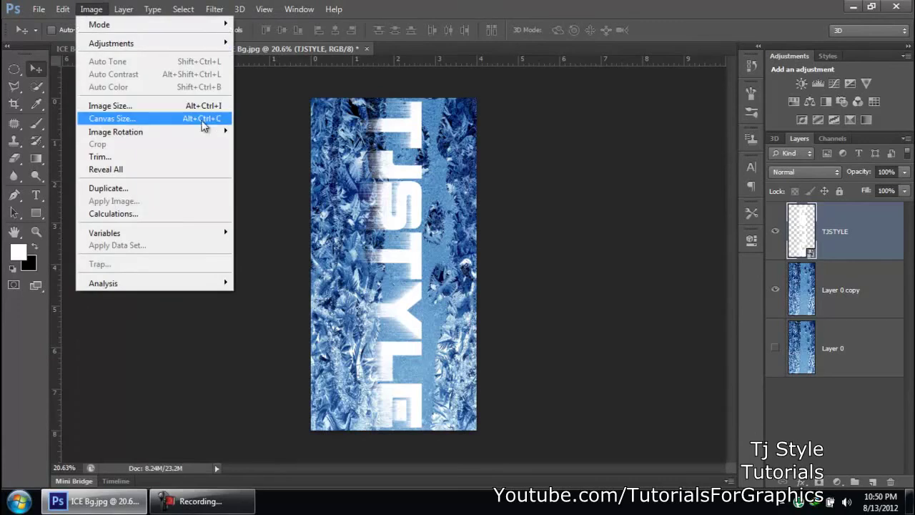
mouse_move(219, 131)
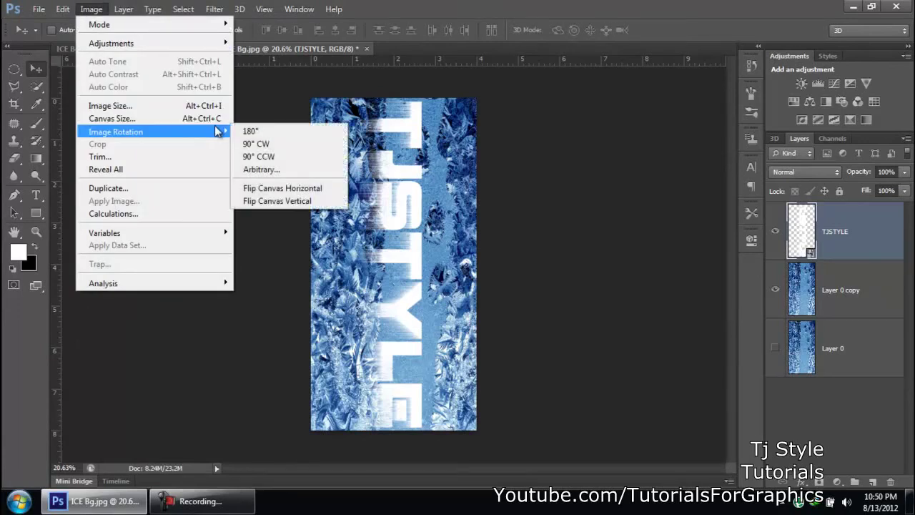
left_click(274, 158)
key("ctrl+0")
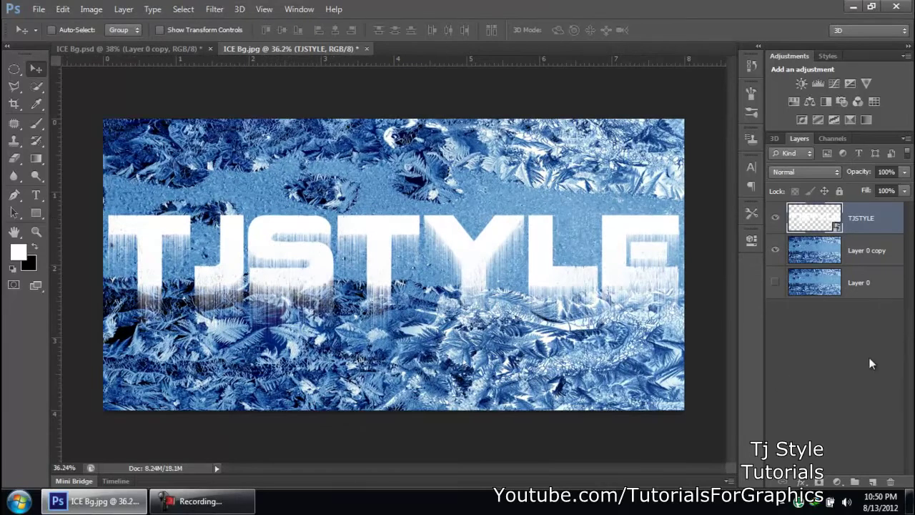
left_click(832, 365)
scroll(572, 286, "up", 1)
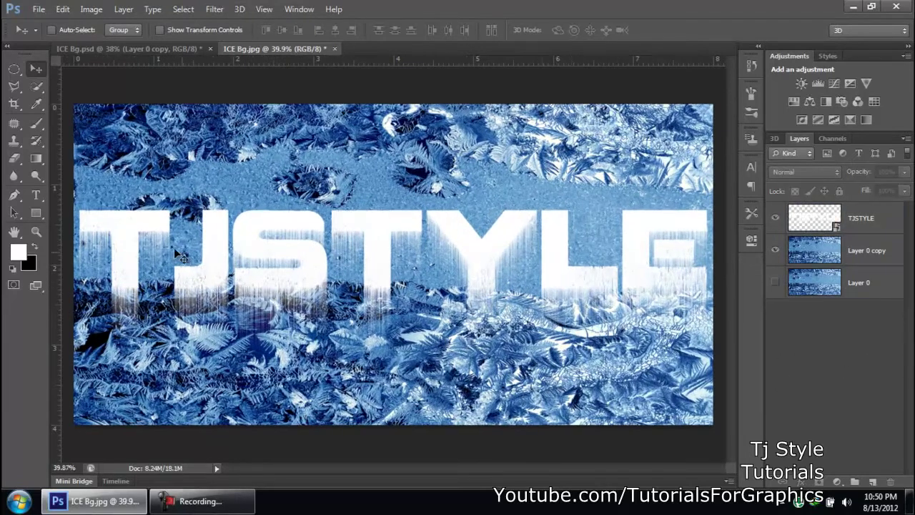
scroll(194, 269, "up", 3)
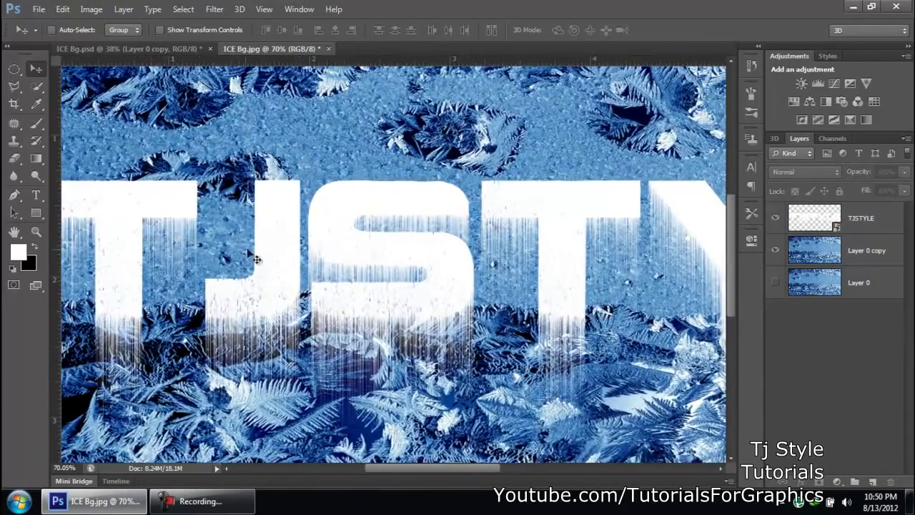
scroll(286, 265, "down", 3)
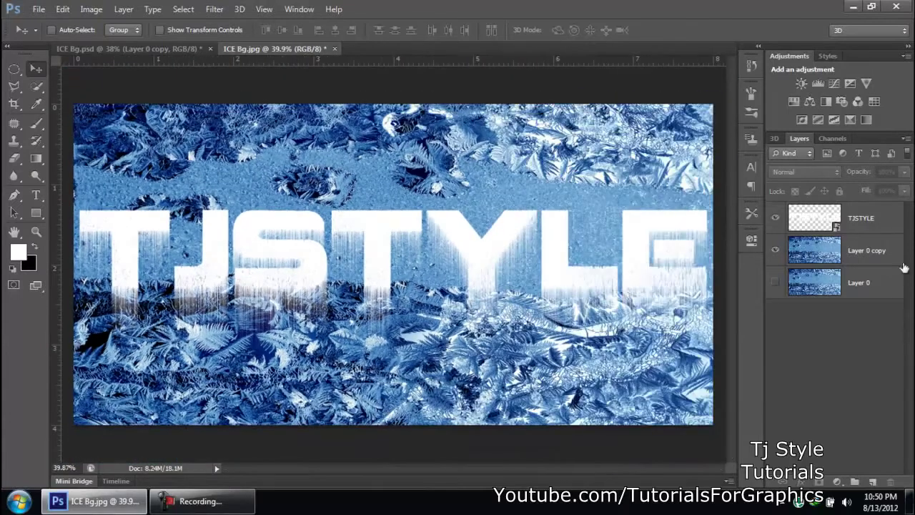
Set the TJSTYLE layer's opacity to 97% in its blending options and add Bevel & Emboss with Contour
left_click(821, 222)
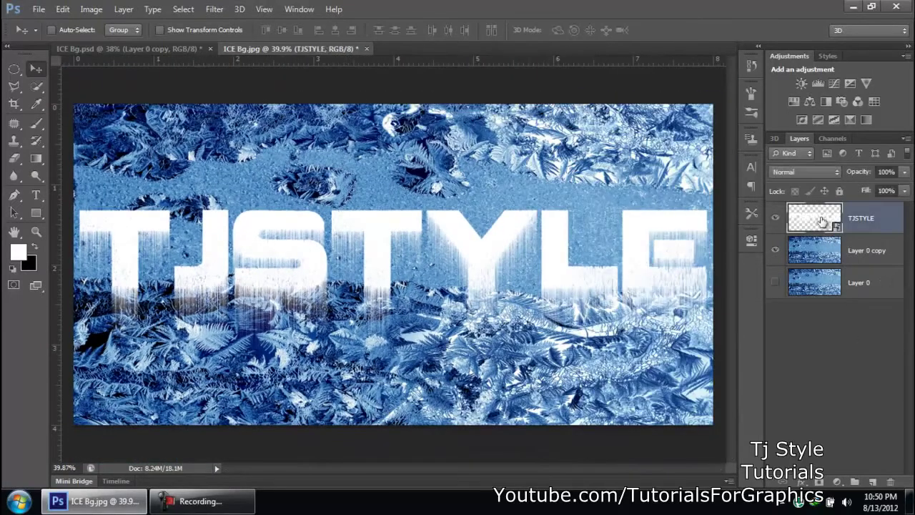
left_click(808, 480)
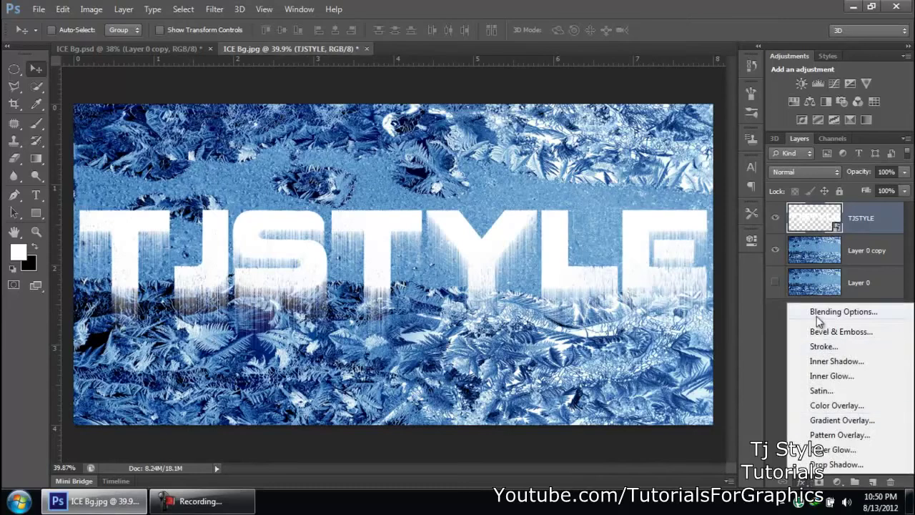
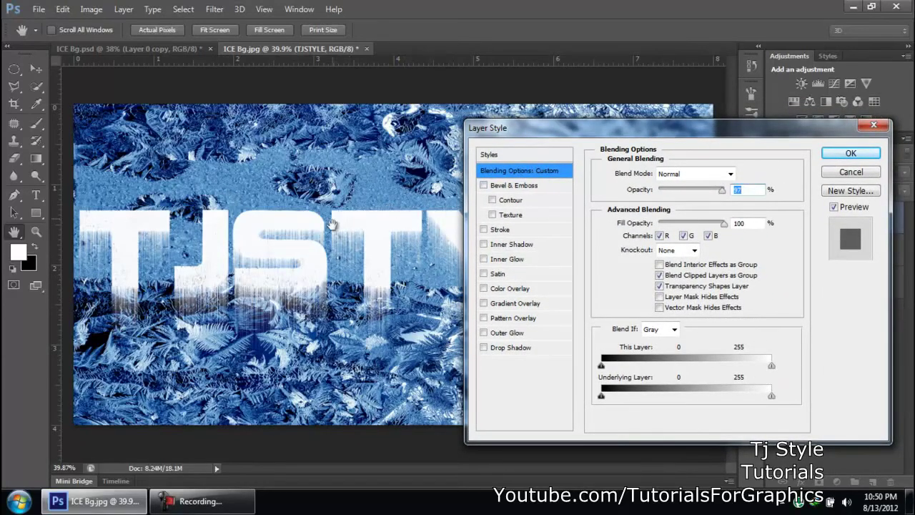
left_click(503, 187)
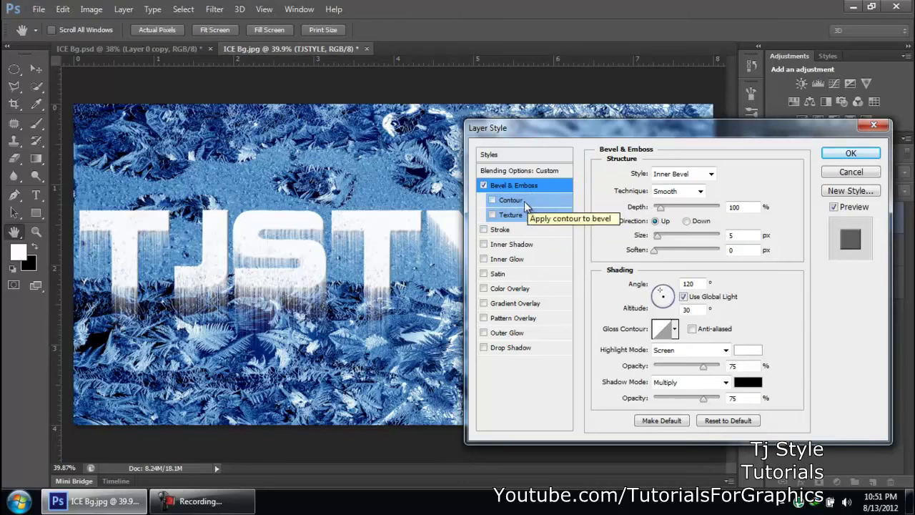
left_click(523, 201)
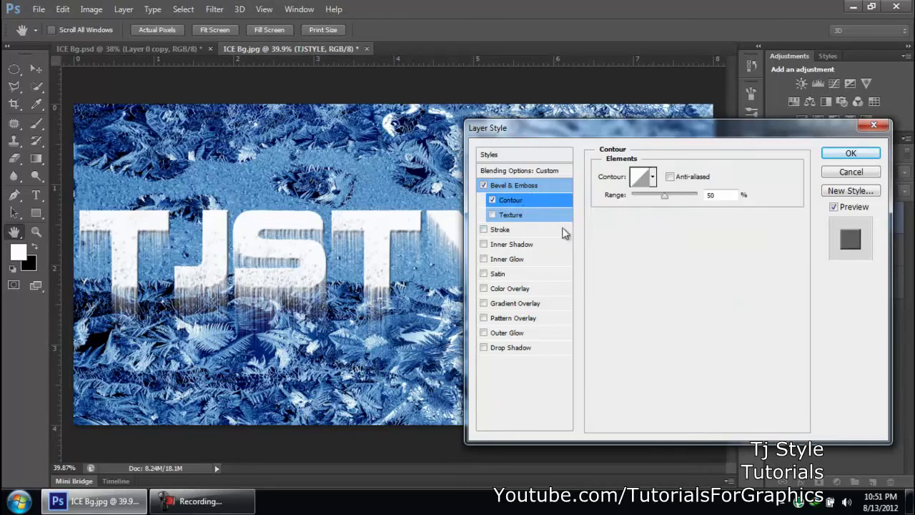
Add Texture to the TJSTYLE layer's Bevel & Emboss, using the white pattern with soft dark blotches
left_click(509, 216)
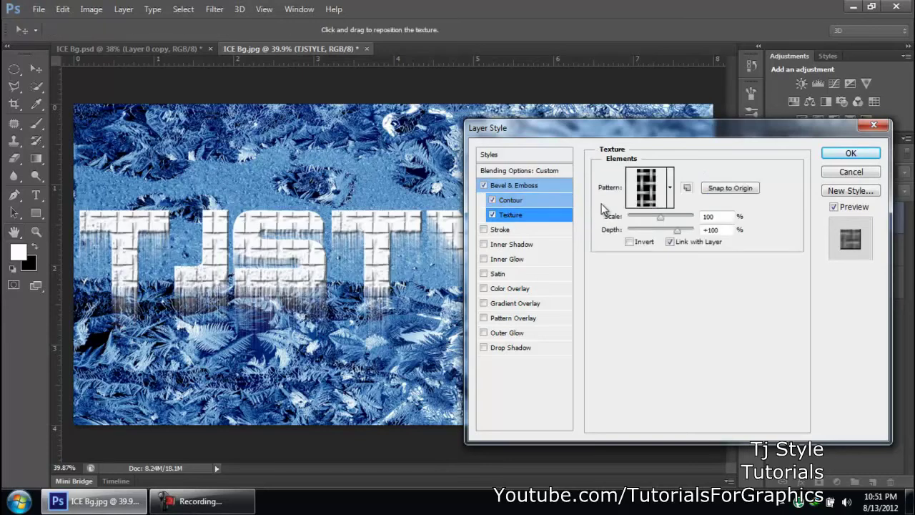
left_click(670, 186)
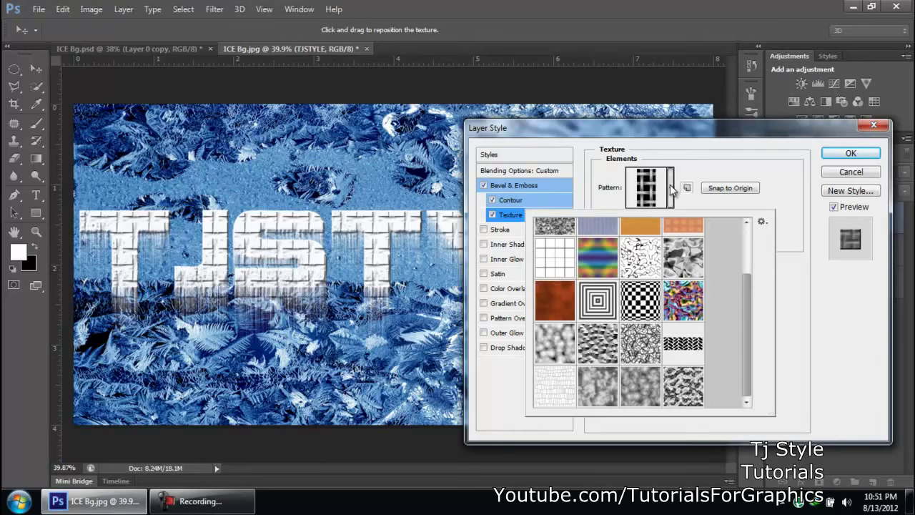
left_click(763, 221)
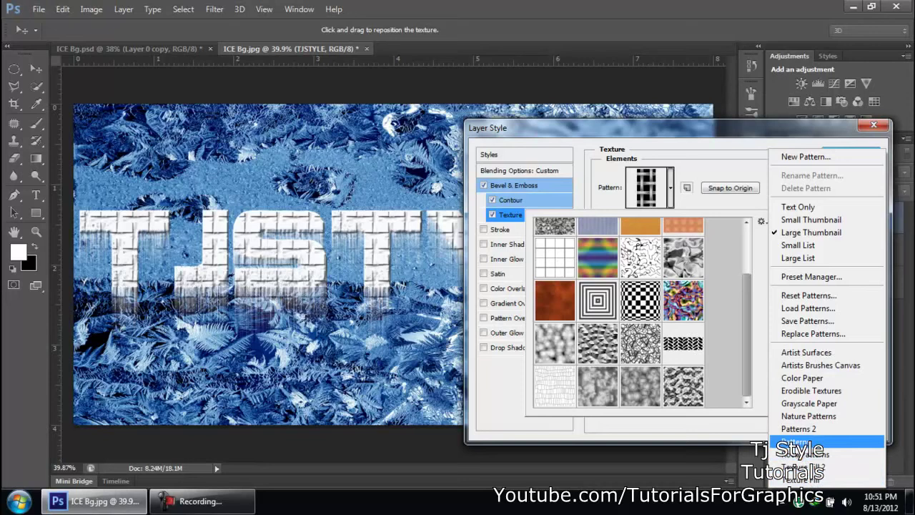
left_click(799, 441)
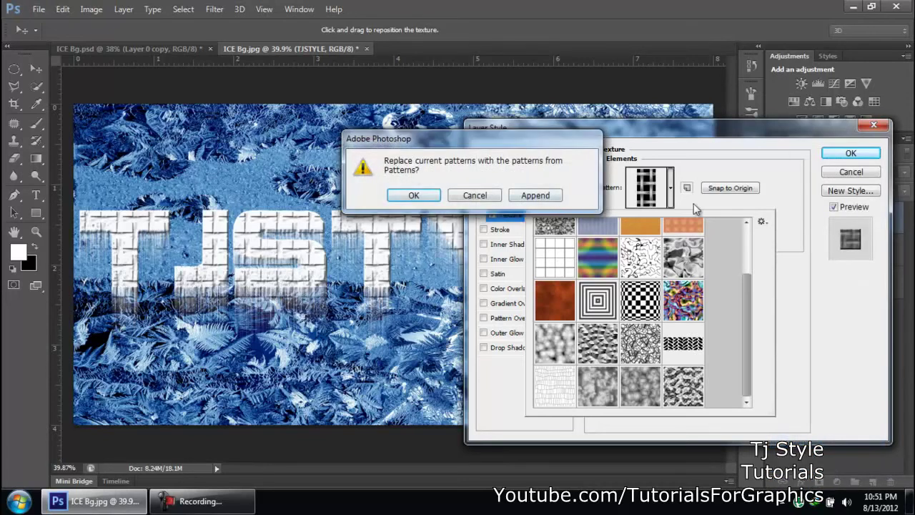
left_click(475, 195)
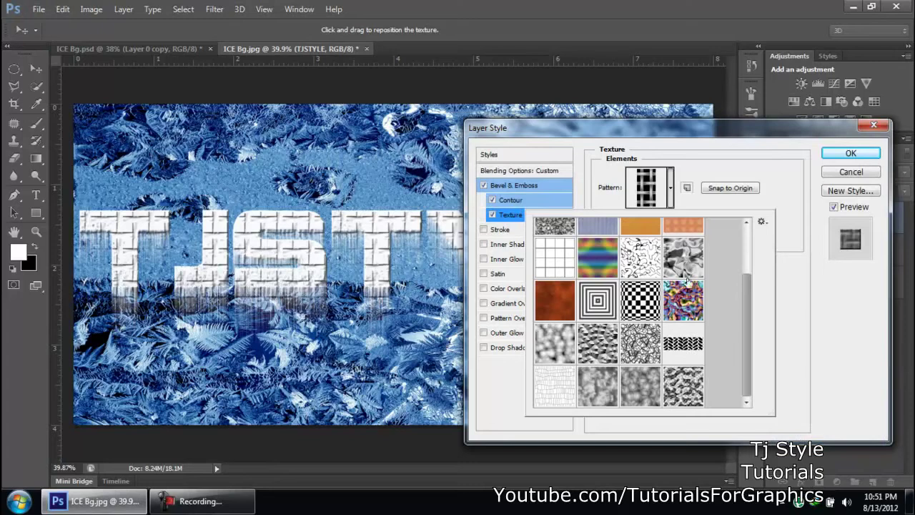
scroll(656, 296, "up", 1)
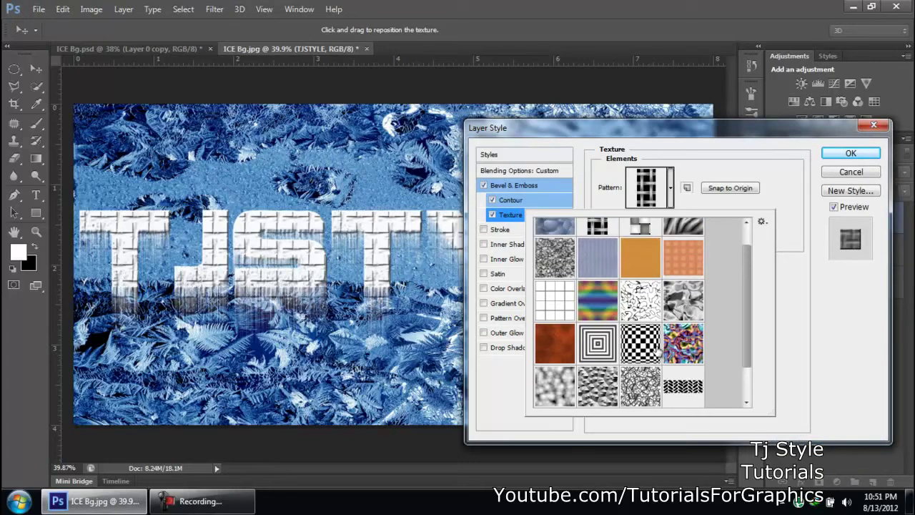
scroll(591, 374, "down", 1)
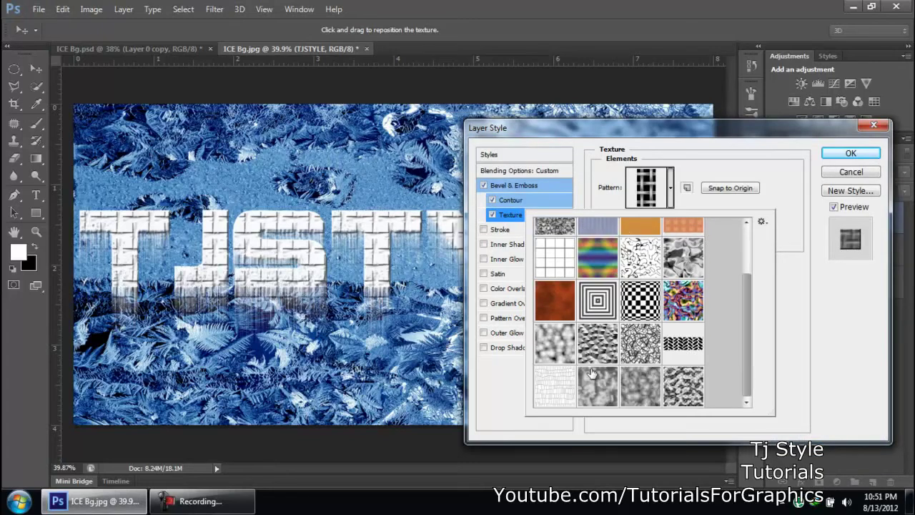
double_click(557, 344)
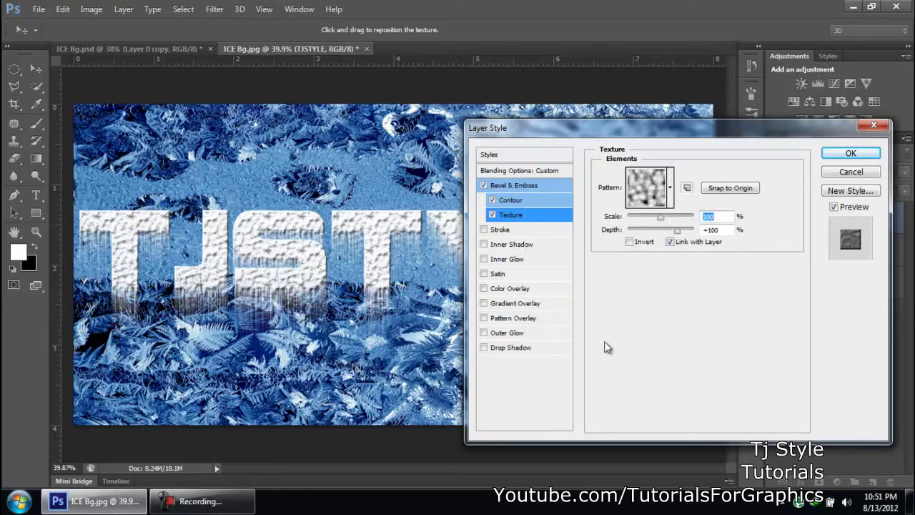
left_click_drag(624, 128, 669, 159)
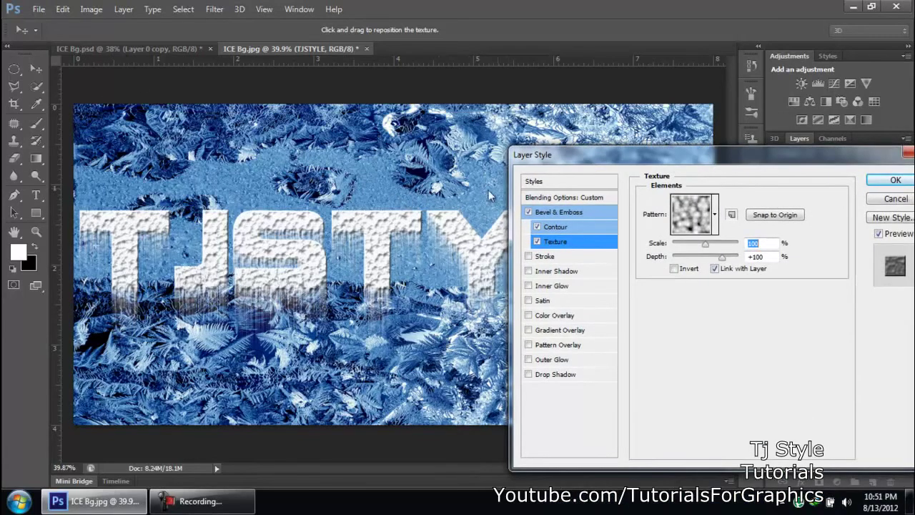
left_click_drag(600, 163, 553, 135)
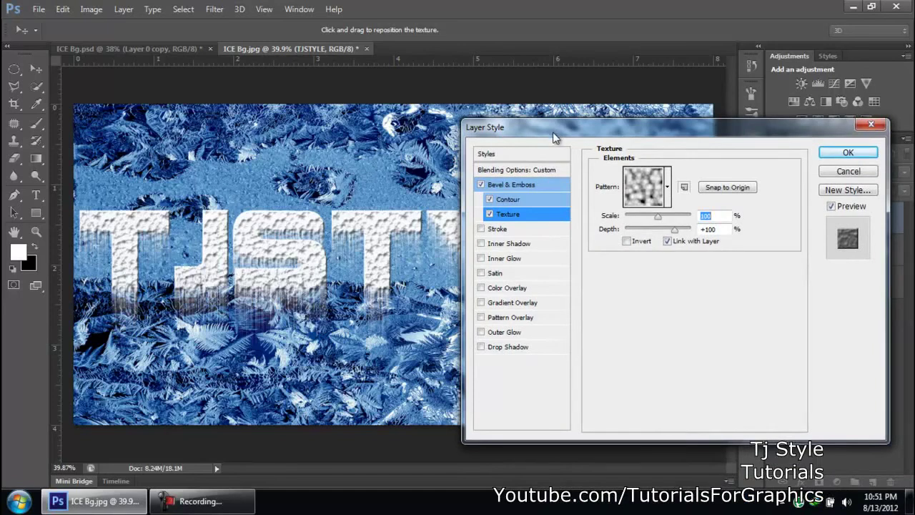
left_click(215, 504)
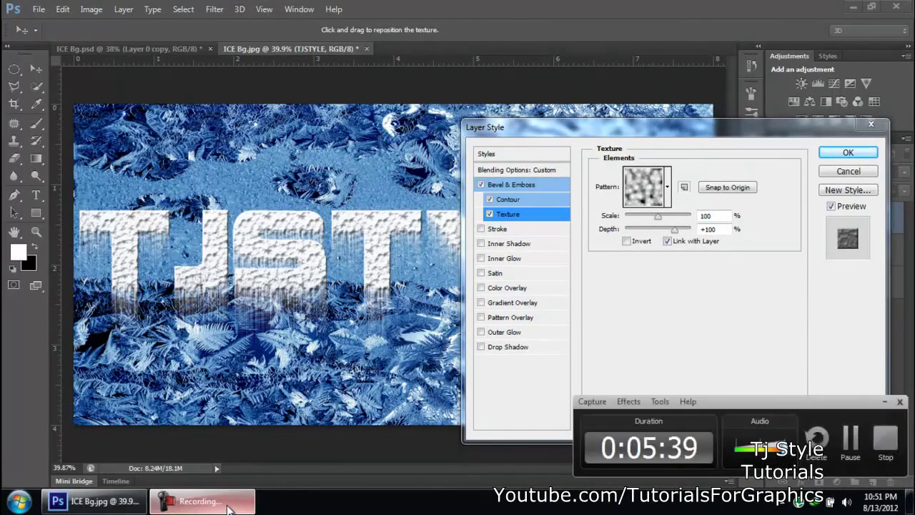
left_click(227, 504)
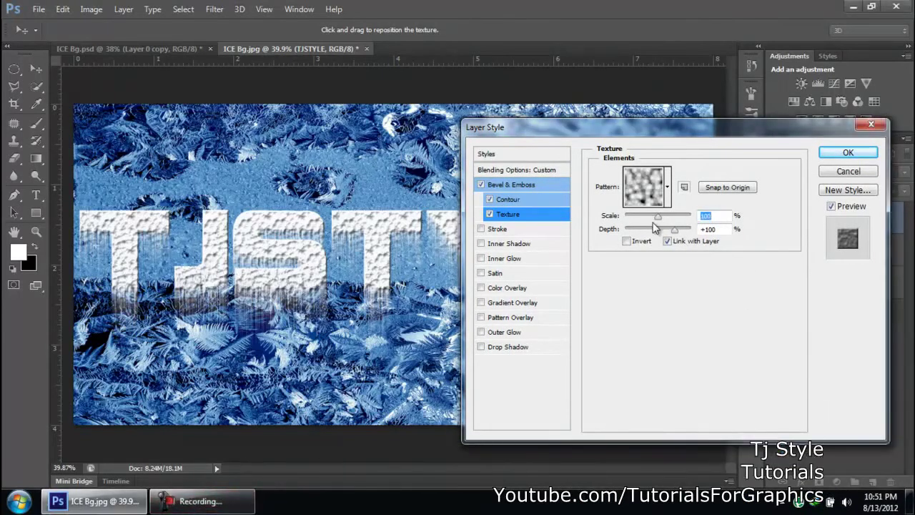
Set the bevel texture's scale to 165% and its depth to +10%
left_click_drag(656, 219, 661, 220)
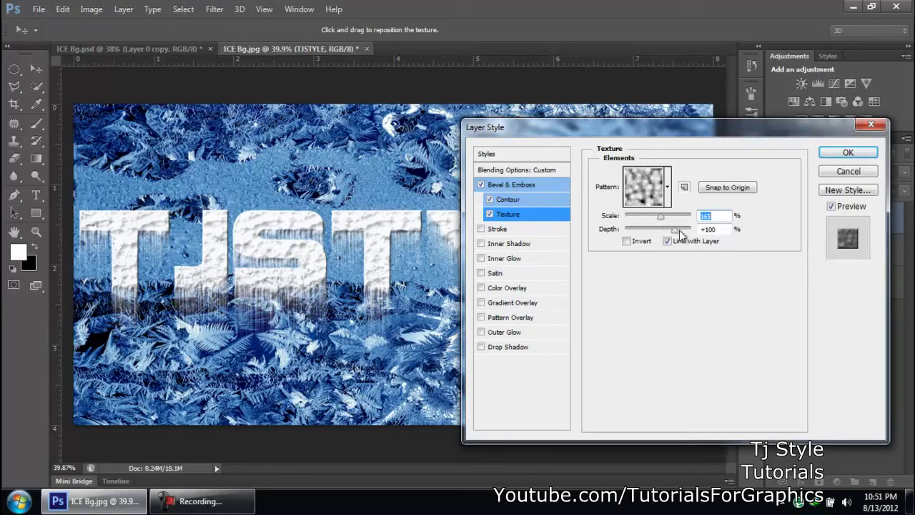
left_click_drag(676, 234, 665, 233)
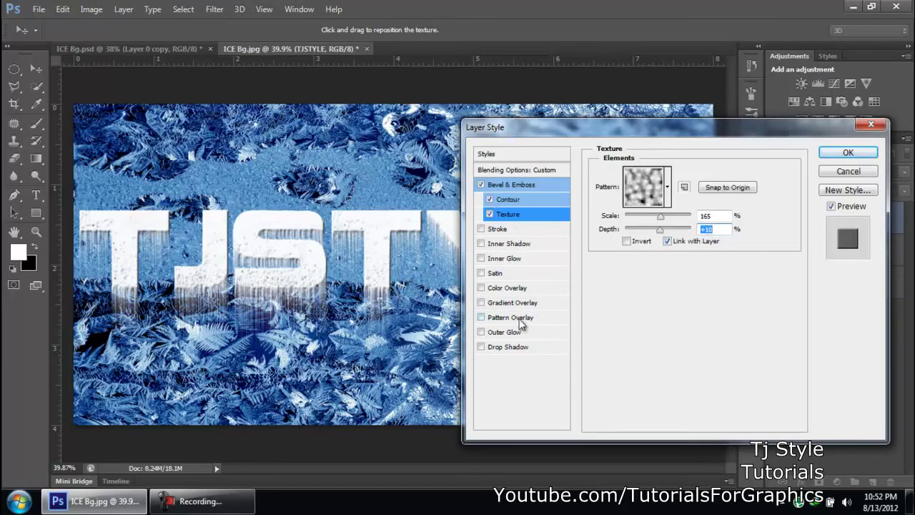
Add an Inner Shadow effect to the TJSTYLE layer, keeping the text in view beside the style settings
left_click(512, 246)
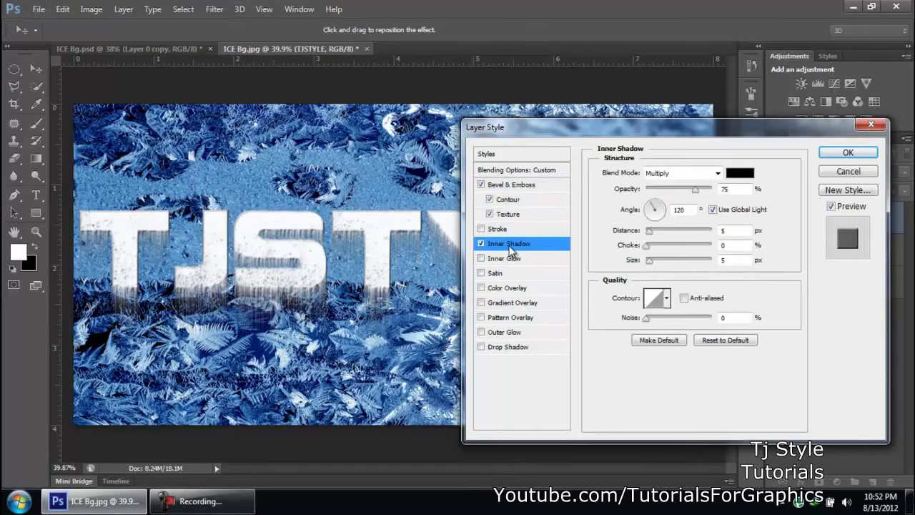
left_click_drag(583, 132, 675, 135)
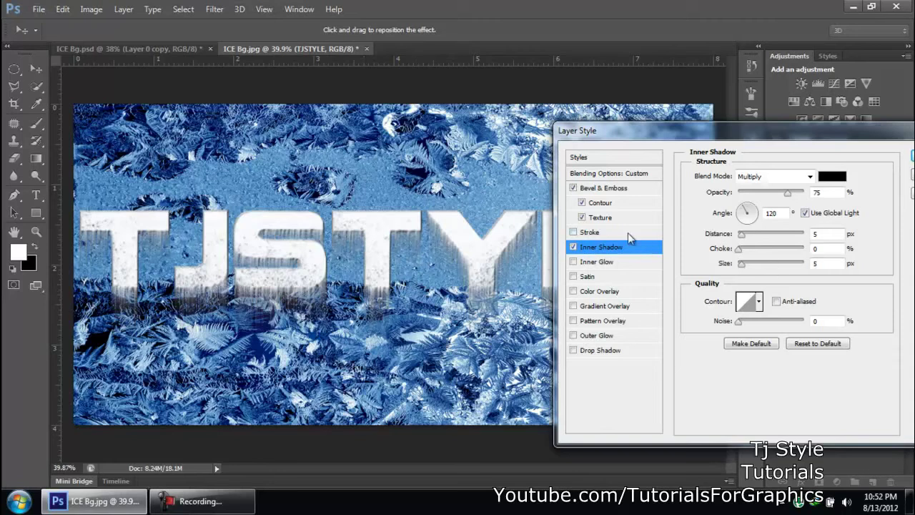
Try a black 3 px outside Stroke on the text, inspect it at several magnifications, and disable it again
left_click(590, 231)
scroll(322, 282, "down", 2)
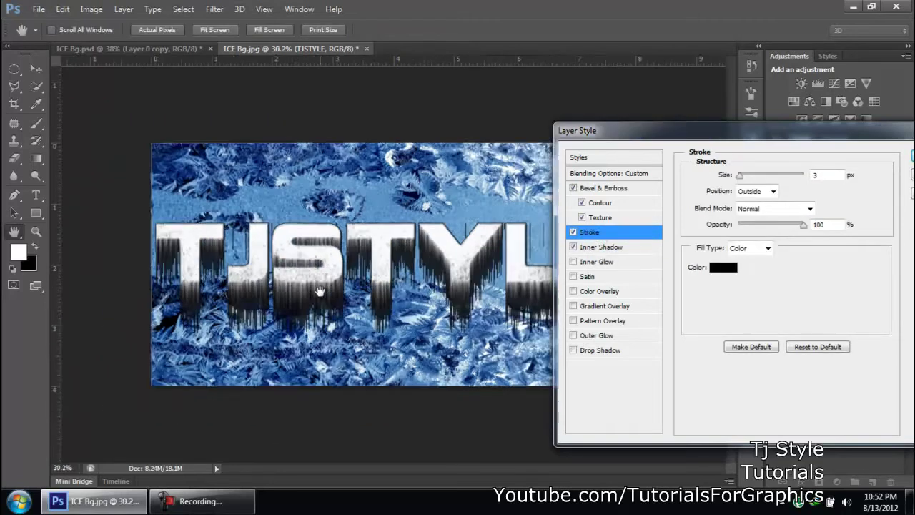
scroll(363, 278, "up", 2)
scroll(415, 281, "down", 2)
scroll(411, 278, "up", 3)
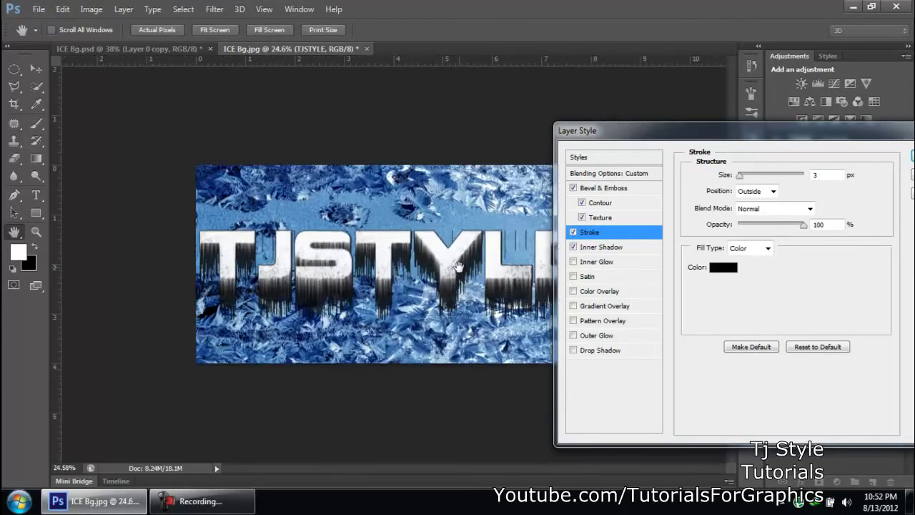
scroll(230, 269, "up", 1)
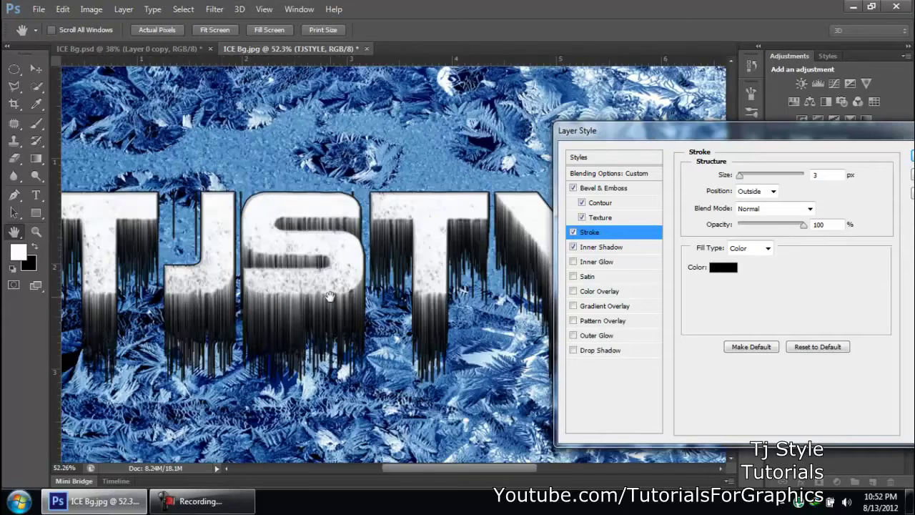
scroll(331, 295, "up", 1)
scroll(331, 294, "down", 1)
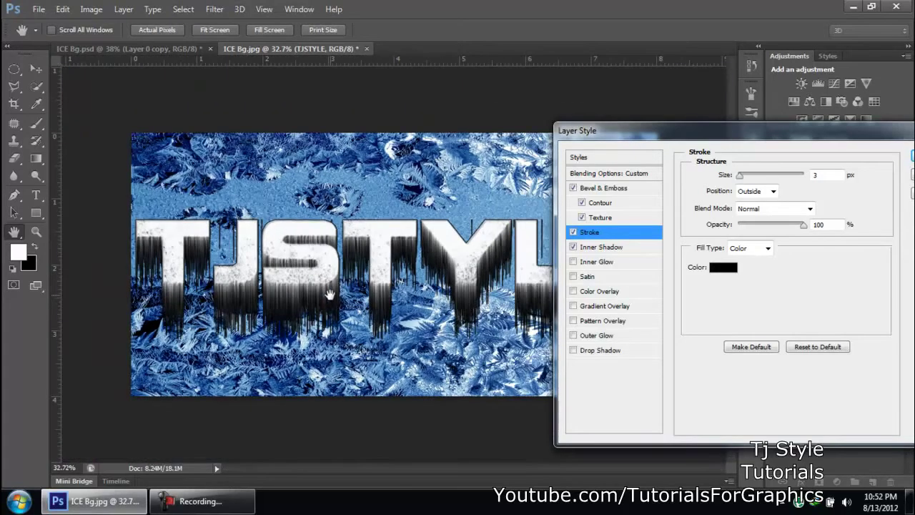
left_click(574, 233)
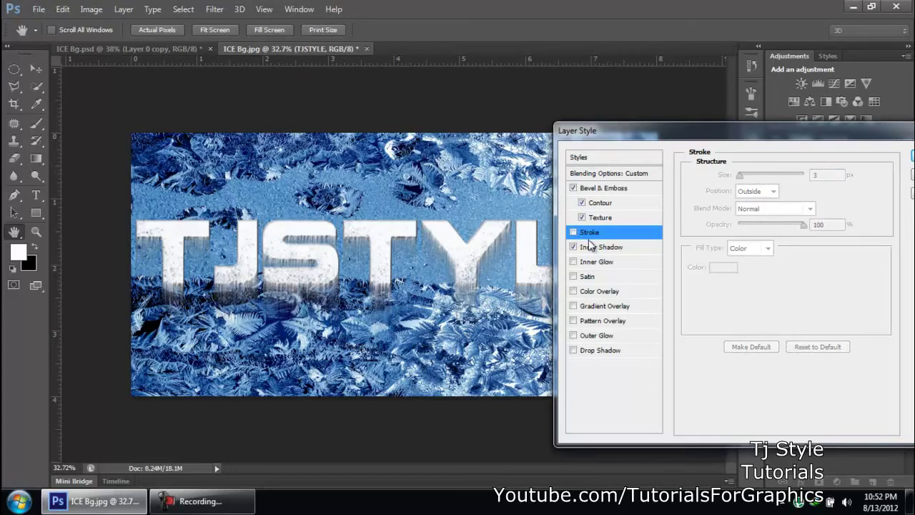
Set the Inner Shadow's opacity to 100% and its distance to 9 px, keeping the linear contour
left_click(602, 247)
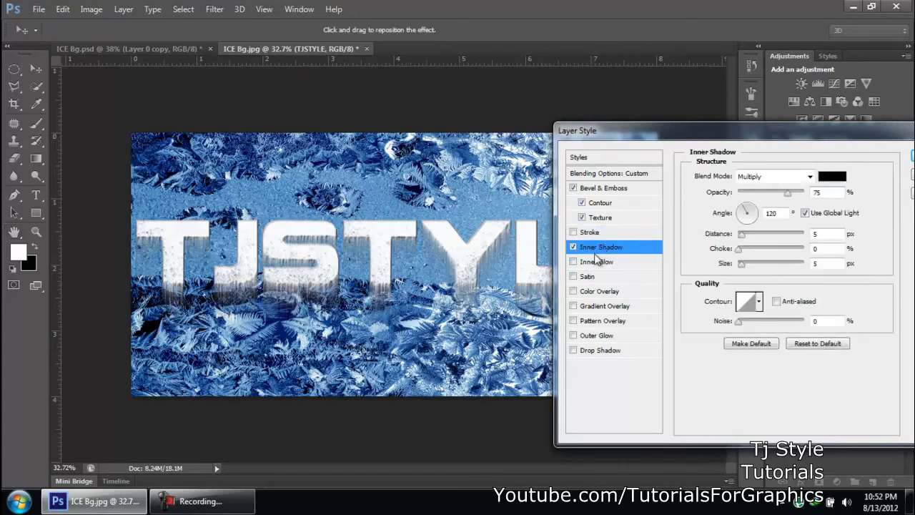
left_click_drag(783, 196, 803, 194)
left_click_drag(741, 235, 744, 241)
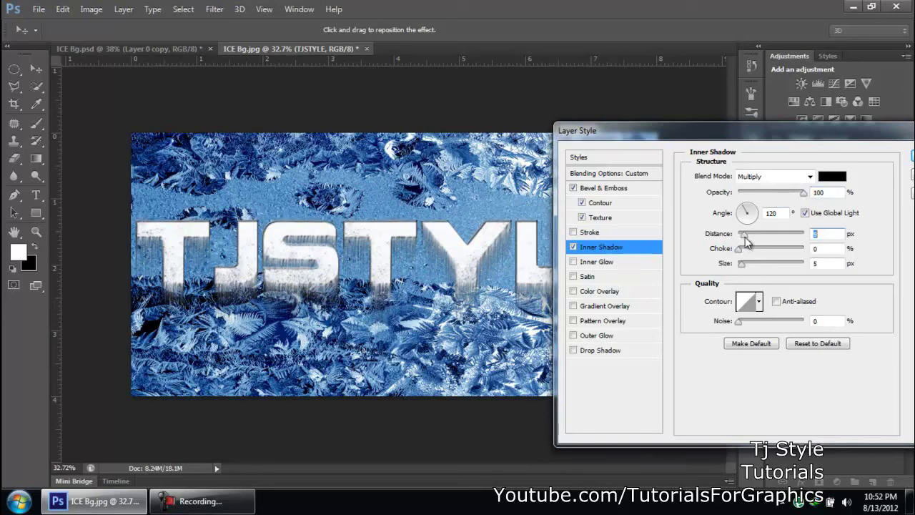
left_click(760, 302)
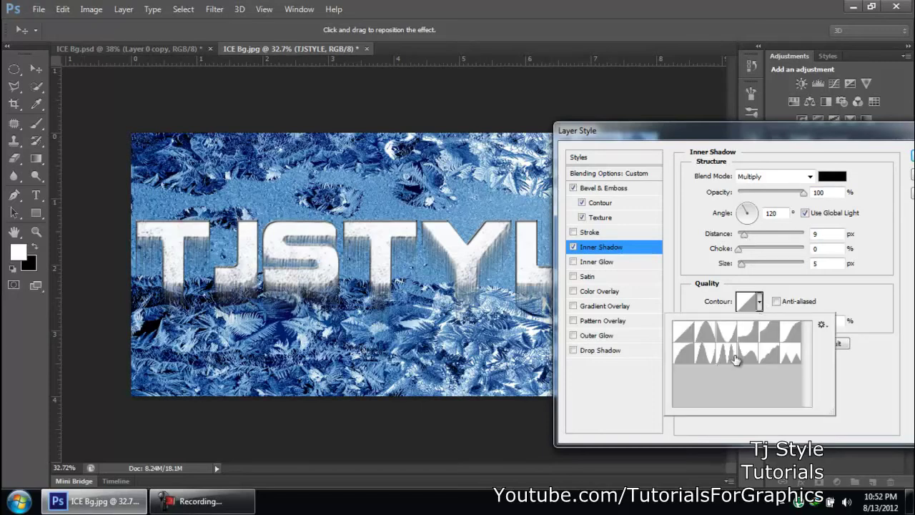
left_click(852, 301)
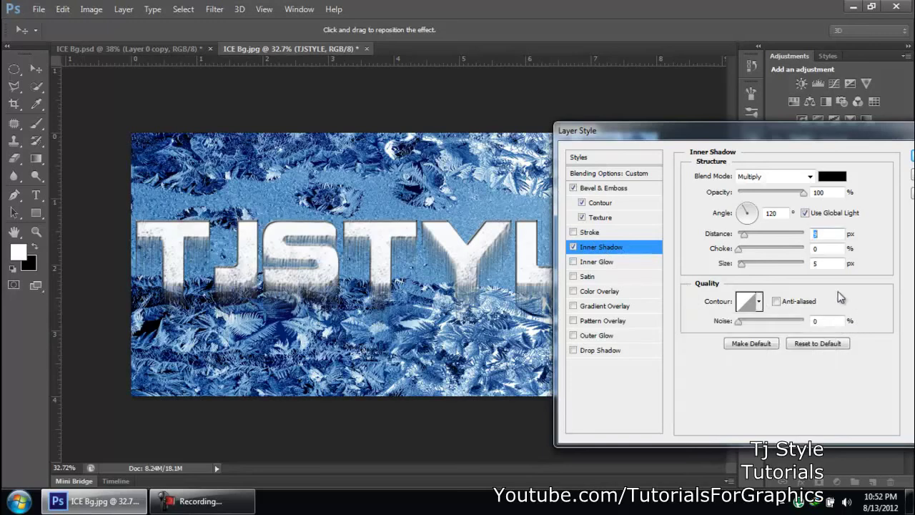
type("9")
Set the Inner Shadow's choke to 19% and reduce its distance to 5 px
left_click_drag(739, 250, 745, 254)
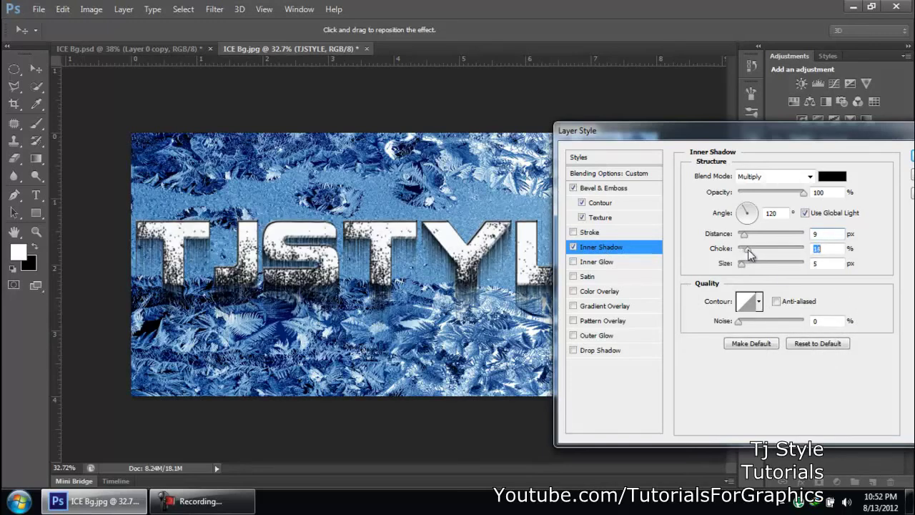
left_click_drag(749, 250, 751, 250)
left_click(741, 263)
left_click_drag(745, 235, 744, 236)
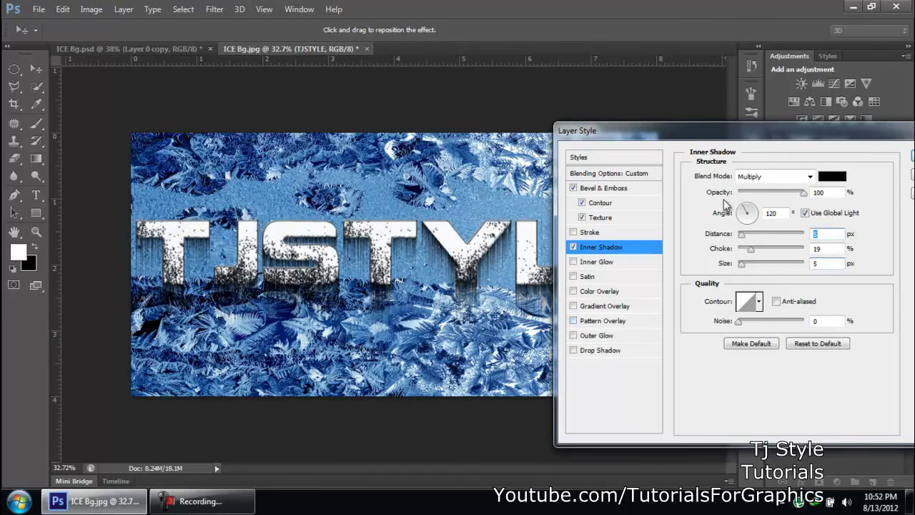
Lower the TJSTYLE layer's fill opacity to 4% in the blending options and inspect the whole text
left_click_drag(688, 136, 626, 138)
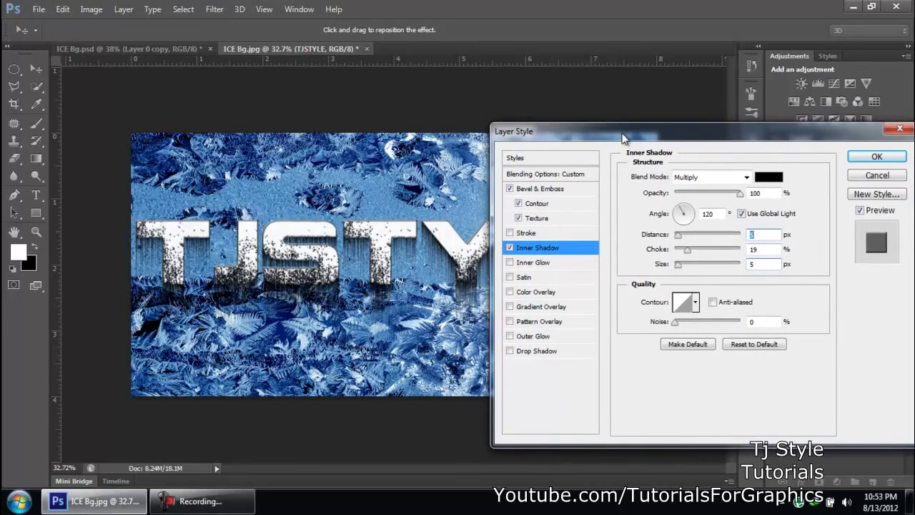
left_click(535, 177)
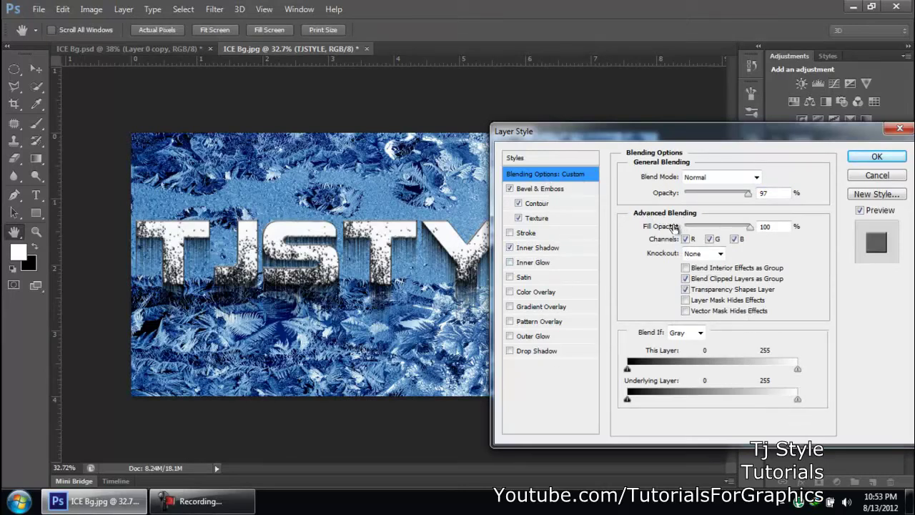
left_click(700, 228)
type("0")
left_click_drag(650, 126, 870, 153)
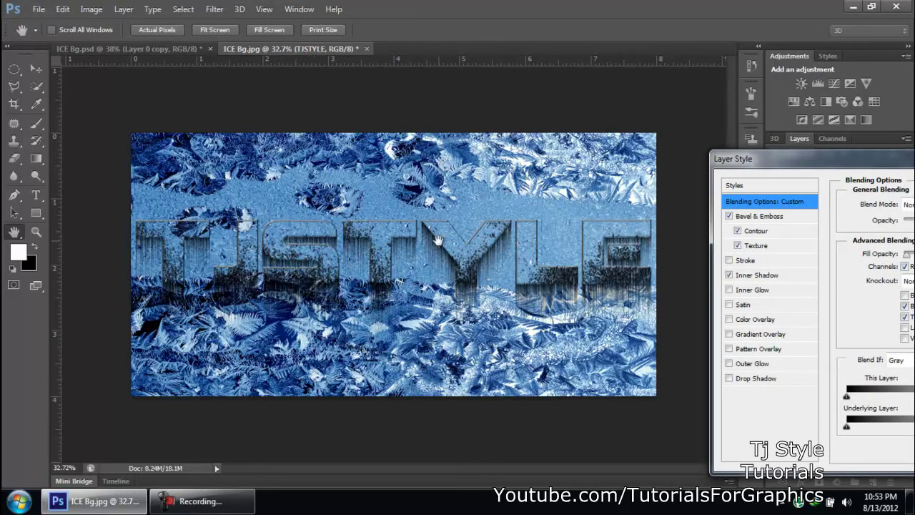
left_click_drag(855, 161, 631, 126)
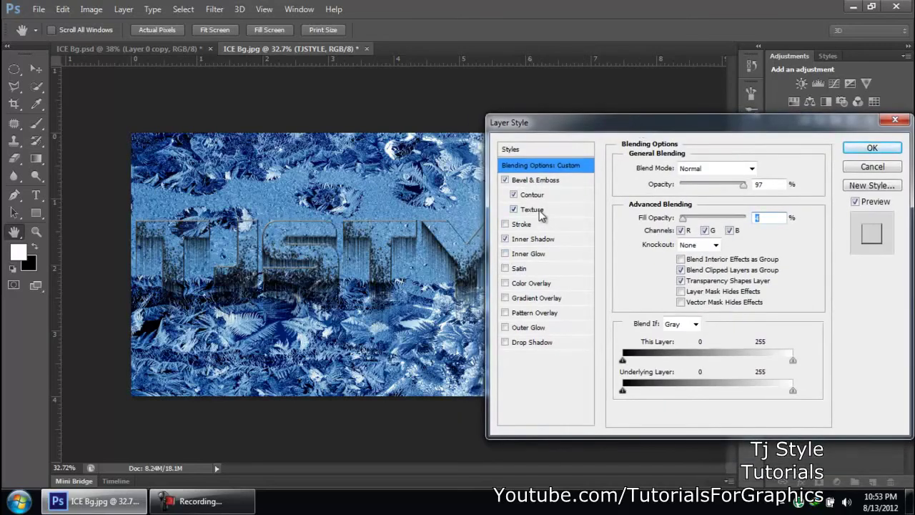
Set the Bevel & Emboss gloss contour to the narrow single-peak Ring preset
left_click(536, 180)
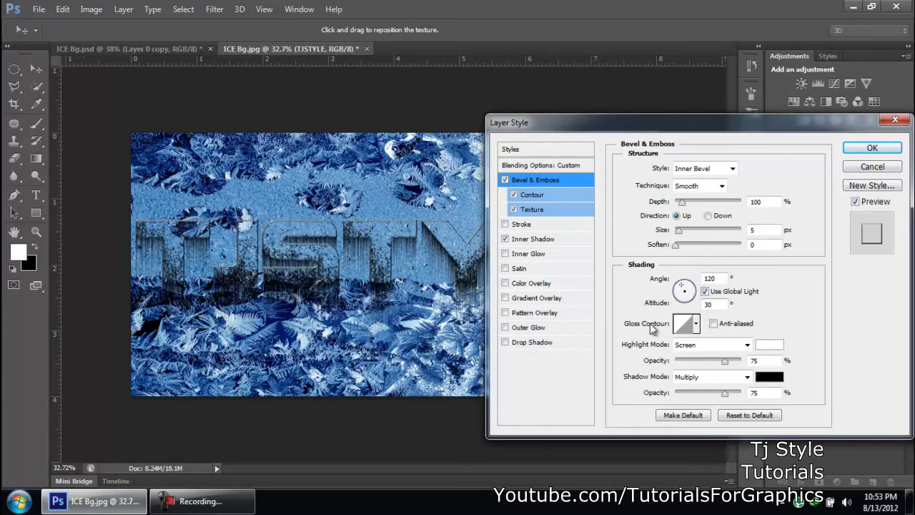
left_click(696, 324)
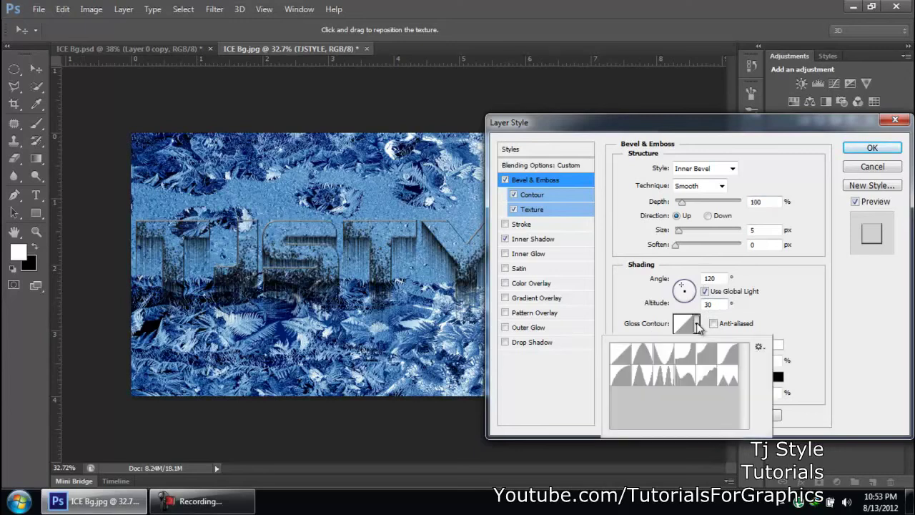
left_click(643, 379)
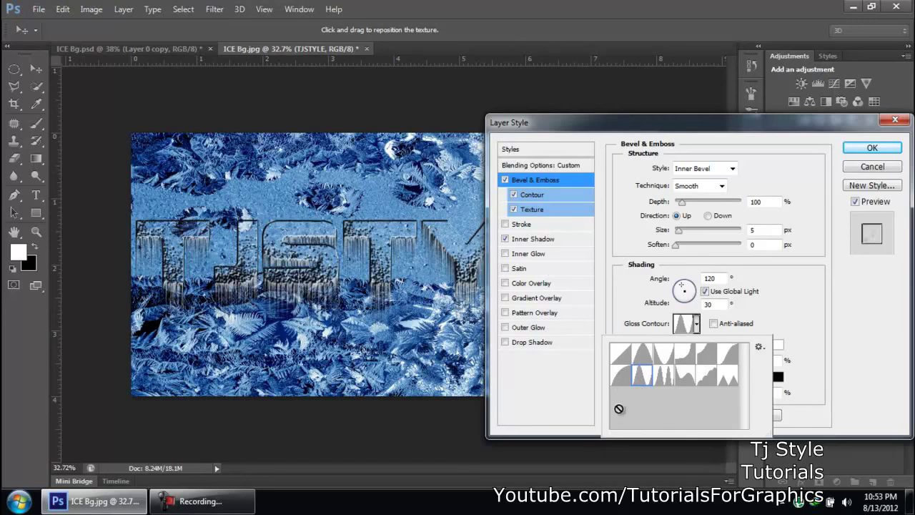
double_click(640, 385)
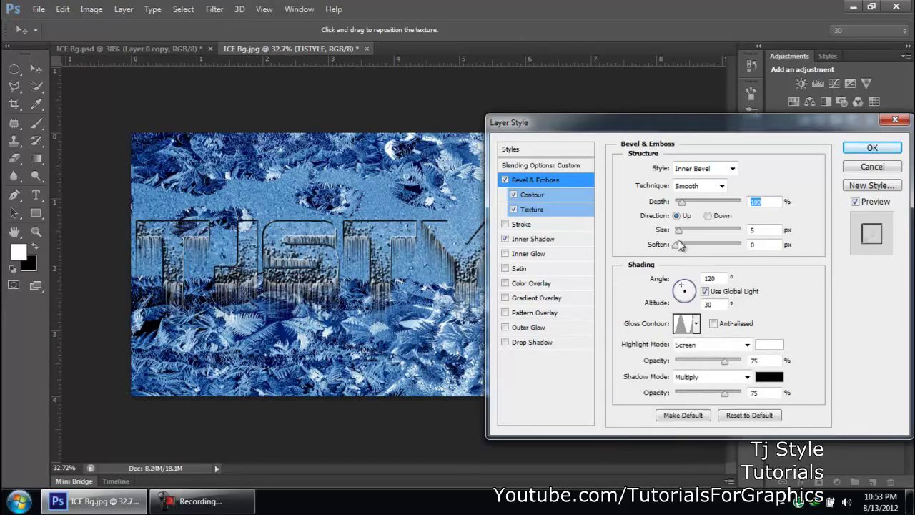
Set the Bevel & Emboss size to 10 px and raise its depth slightly above 100%
left_click_drag(678, 233, 682, 232)
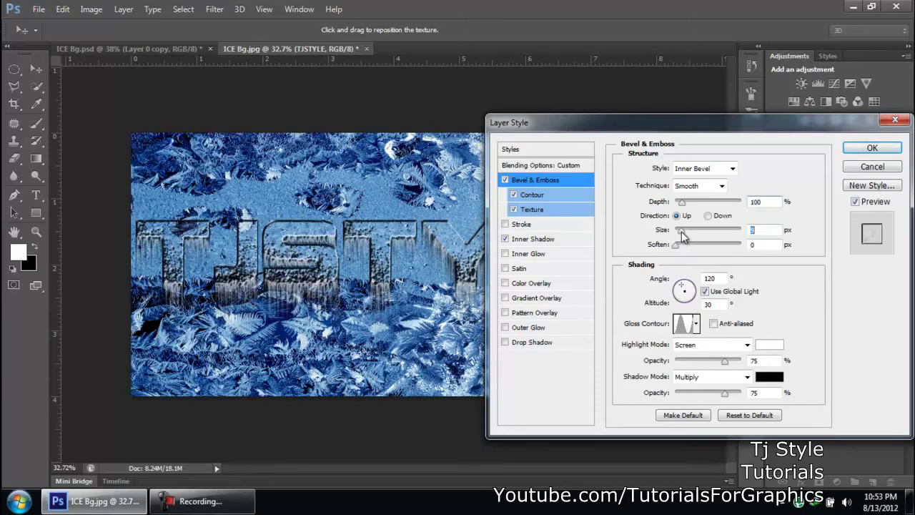
key("Up")
key("Up")
left_click_drag(683, 203, 683, 206)
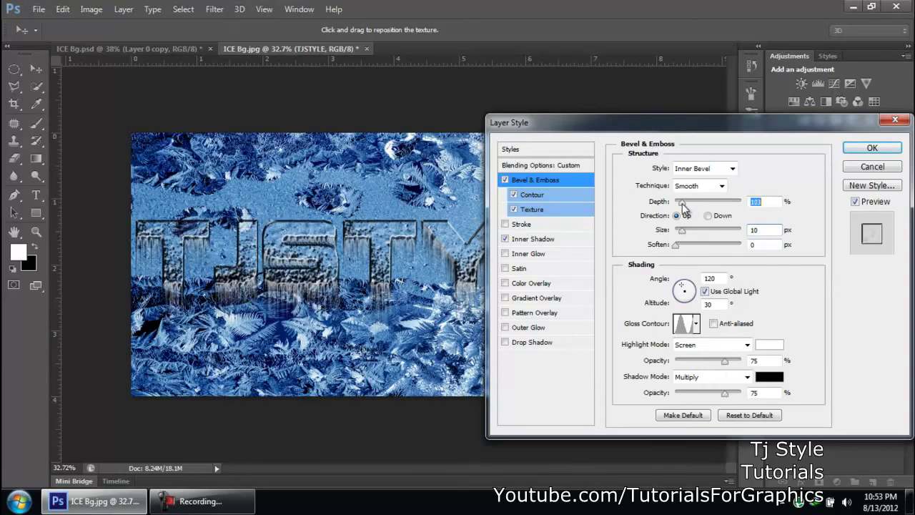
Add an Inner Glow with 11% choke and 8 px size, and inspect the whole text
left_click(534, 256)
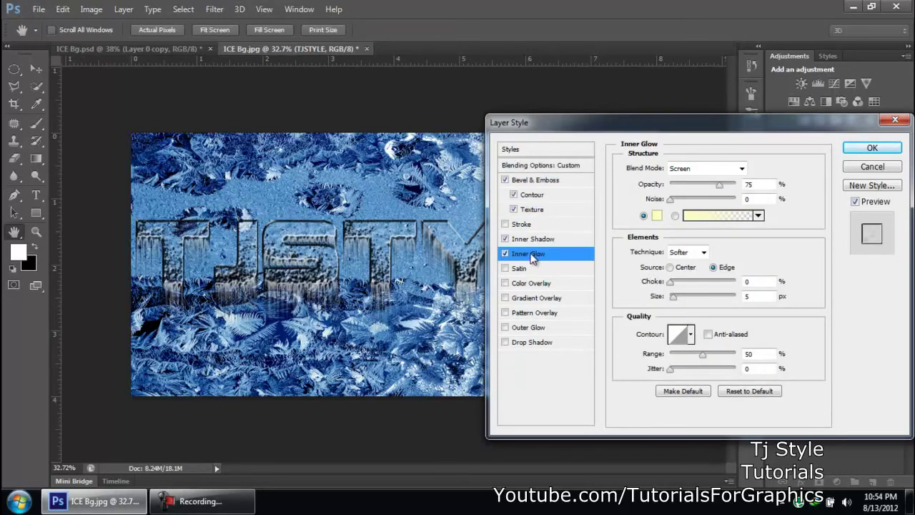
left_click(672, 283)
left_click_drag(675, 284, 678, 284)
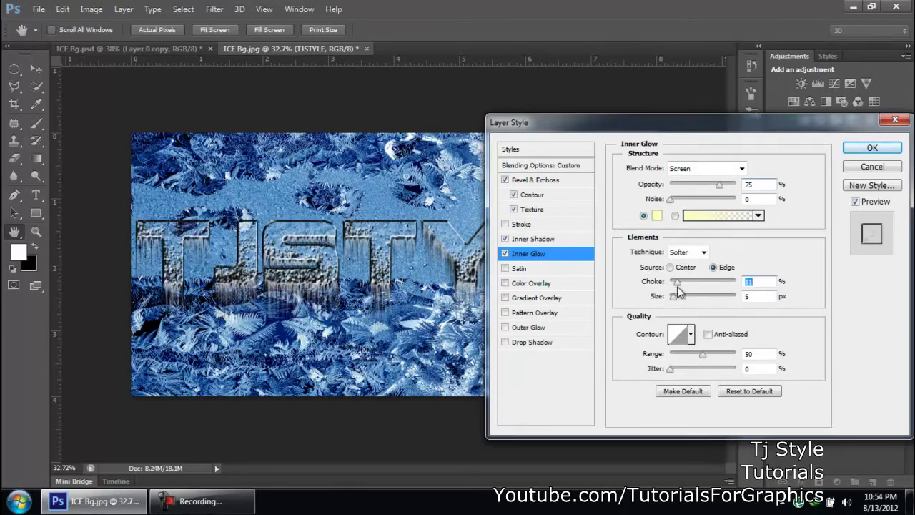
left_click(675, 297)
left_click_drag(677, 303, 679, 302)
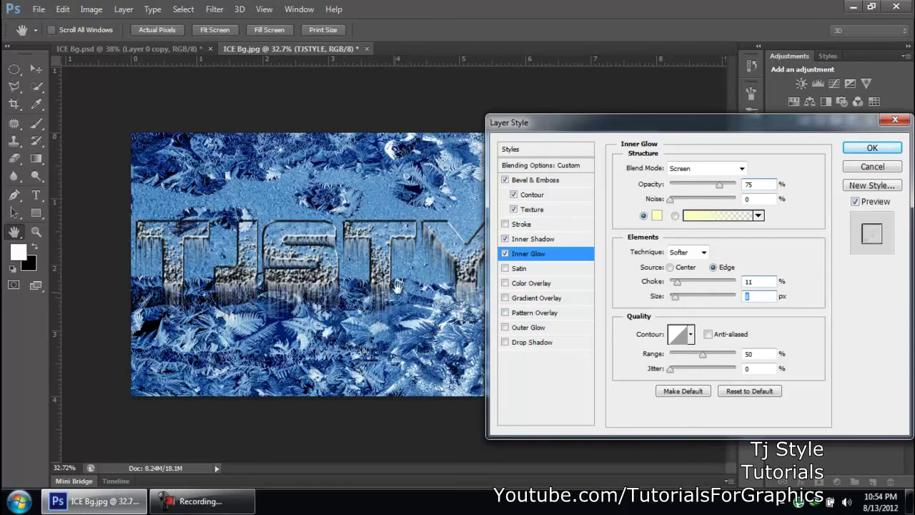
left_click_drag(750, 283, 711, 173)
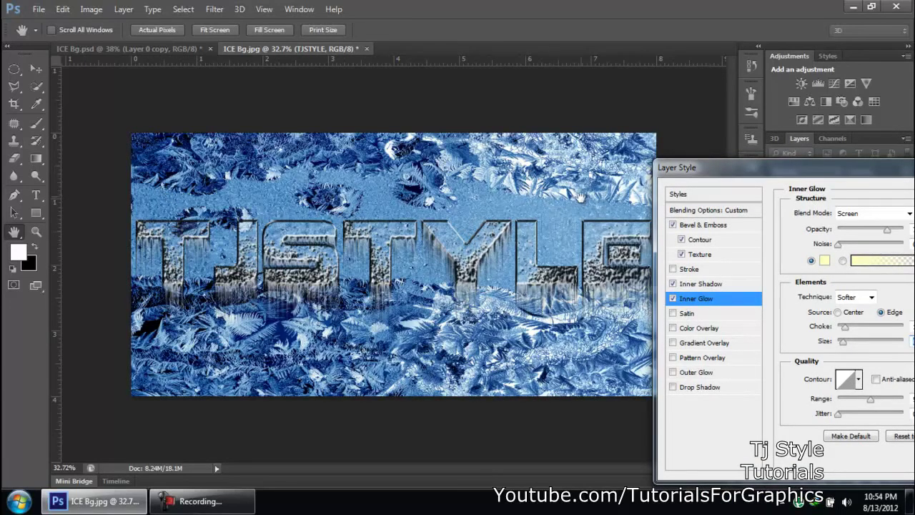
left_click_drag(742, 172, 562, 129)
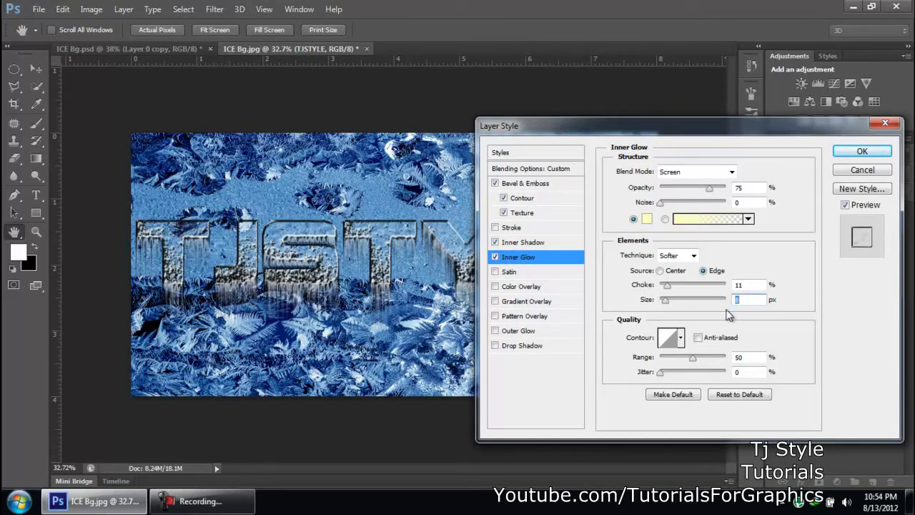
Set the Inner Glow color to teal 26c4b7
left_click(647, 218)
left_click(541, 175)
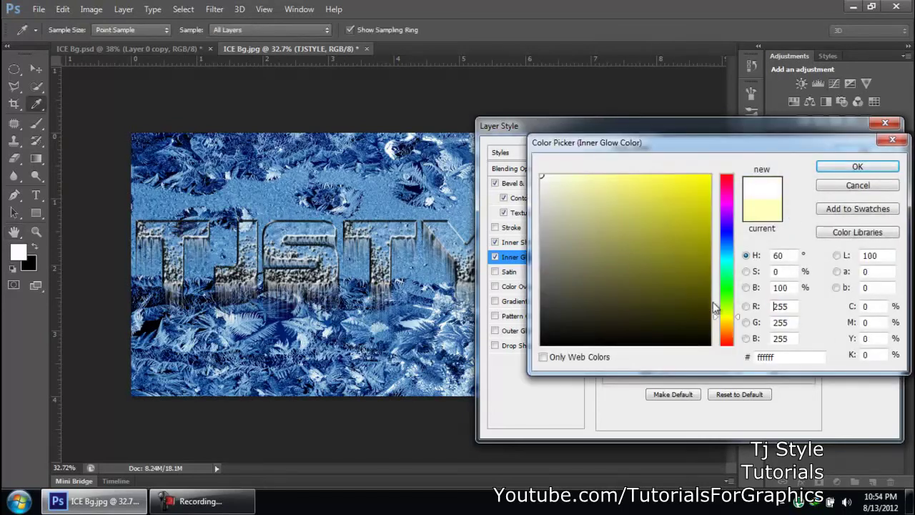
left_click(726, 262)
mouse_move(653, 223)
left_mouse_down()
mouse_move(665, 201)
mouse_move(677, 213)
left_mouse_up()
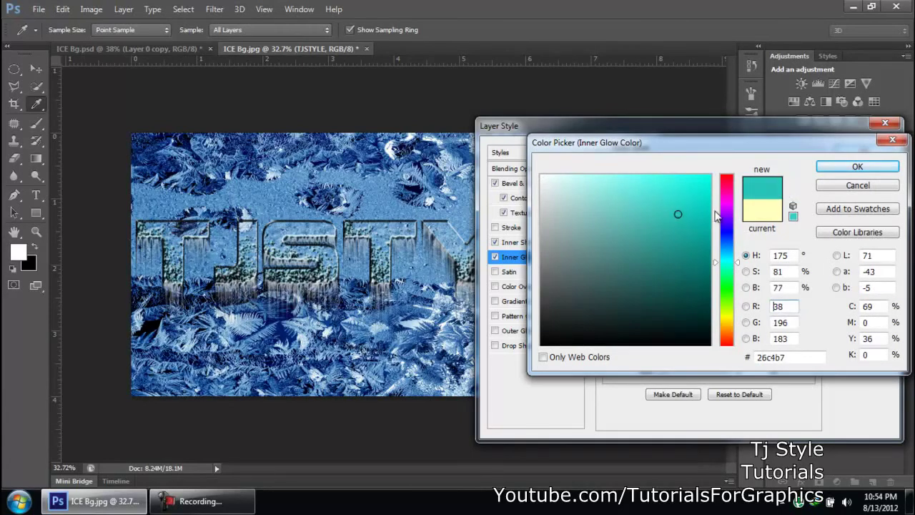
left_click(857, 166)
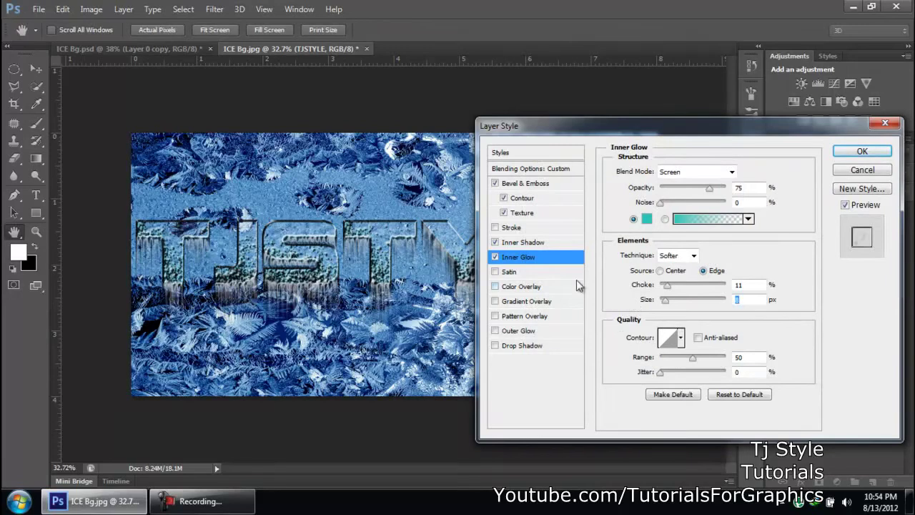
Enable the Outer Glow effect for the TJSTYLE layer and look closely at the S and T icicles
left_click(527, 334)
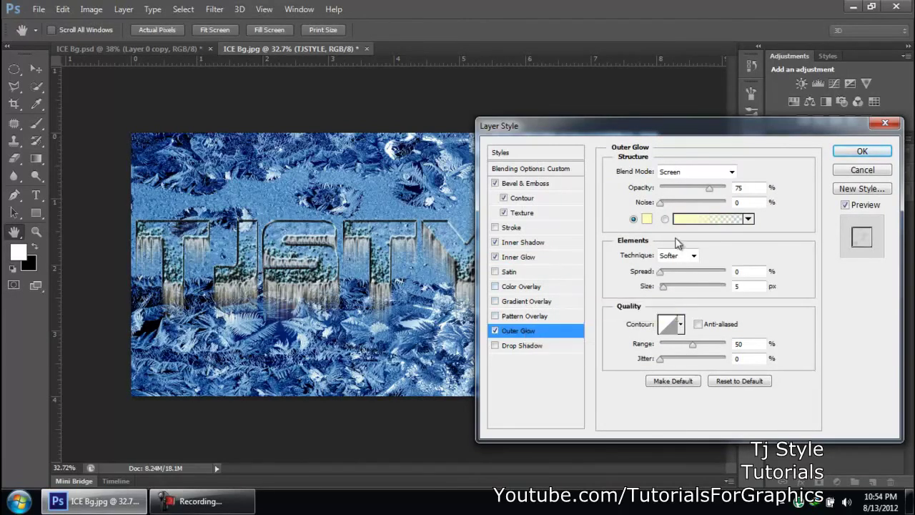
scroll(317, 312, "up", 5)
scroll(317, 313, "up", 2)
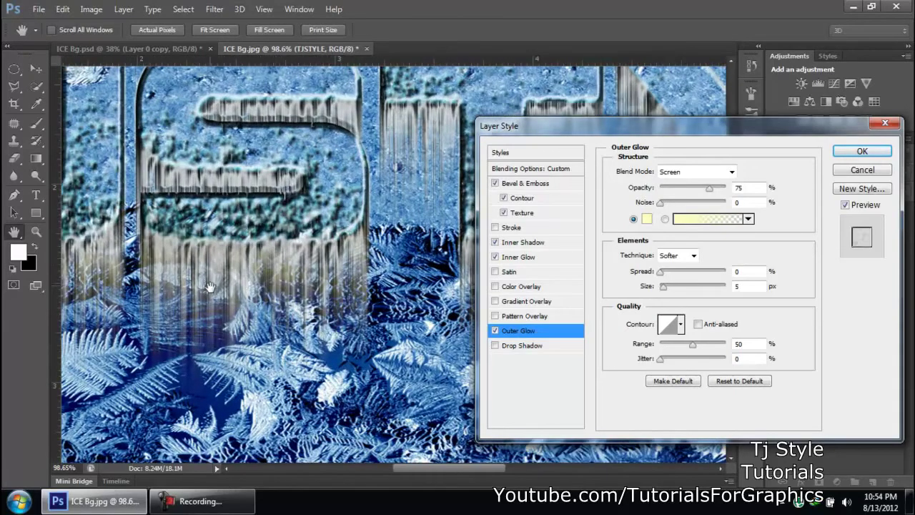
left_click(647, 219)
left_click_drag(683, 244, 684, 238)
left_click_drag(728, 263, 727, 265)
left_click(665, 183)
left_click_drag(665, 183, 670, 180)
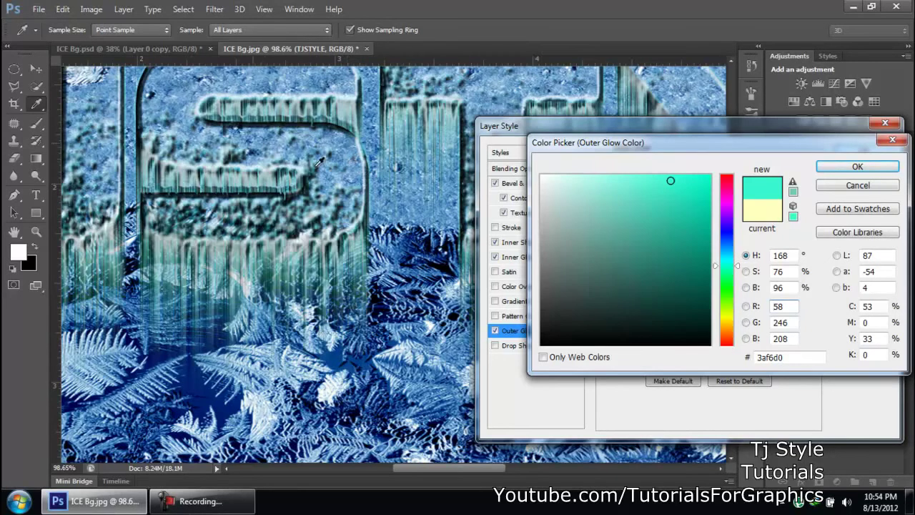
left_click(344, 166)
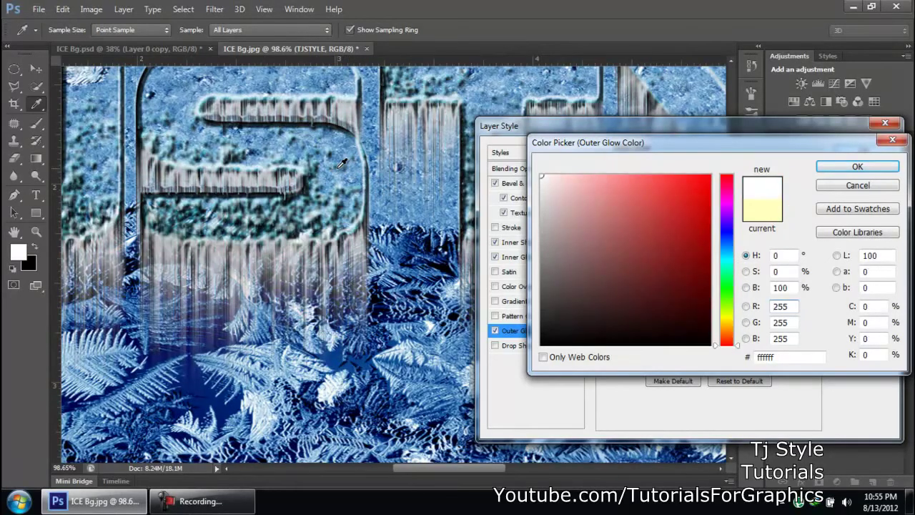
left_click(386, 236)
left_click(858, 187)
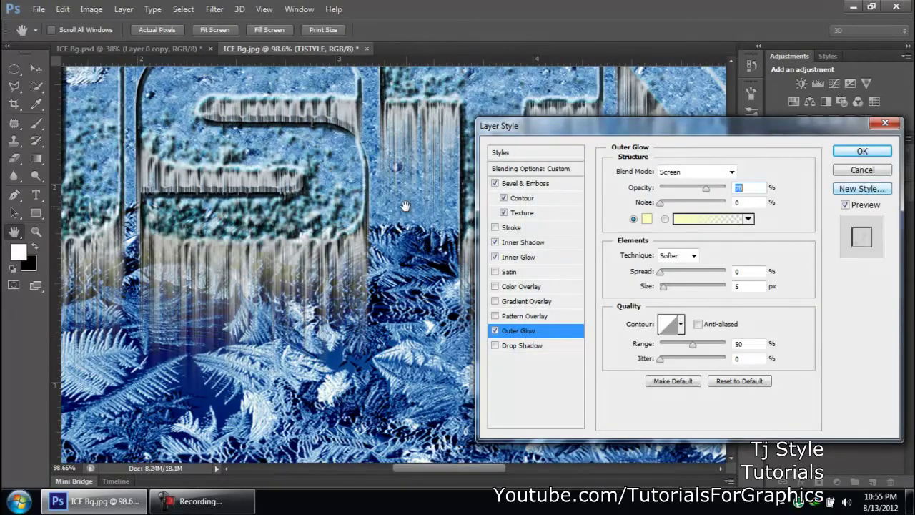
Lower the Outer Glow's opacity to 65%, apply the layer style and inspect the whole image
left_click(862, 151)
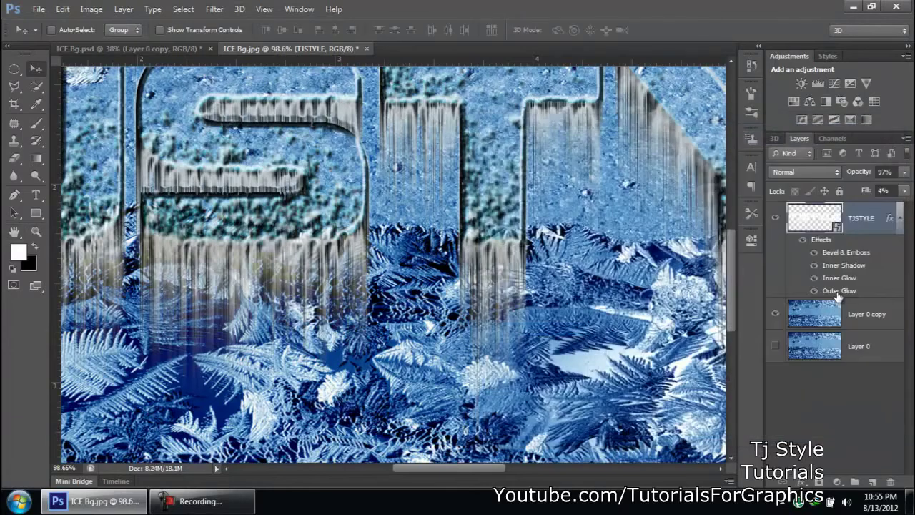
scroll(478, 236, "down", 2)
scroll(479, 236, "down", 3)
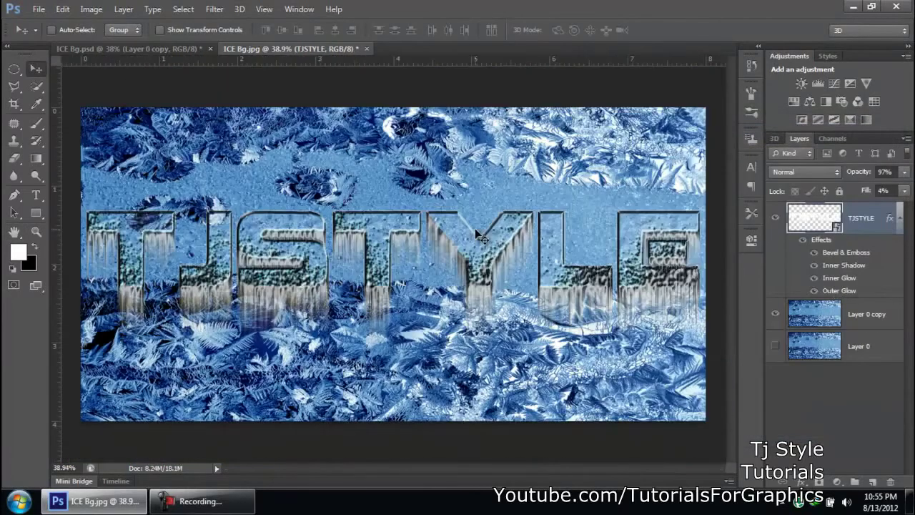
Change the Outer Glow color to a pale blue sampled from the text's edge and set its spread to 9%
double_click(839, 290)
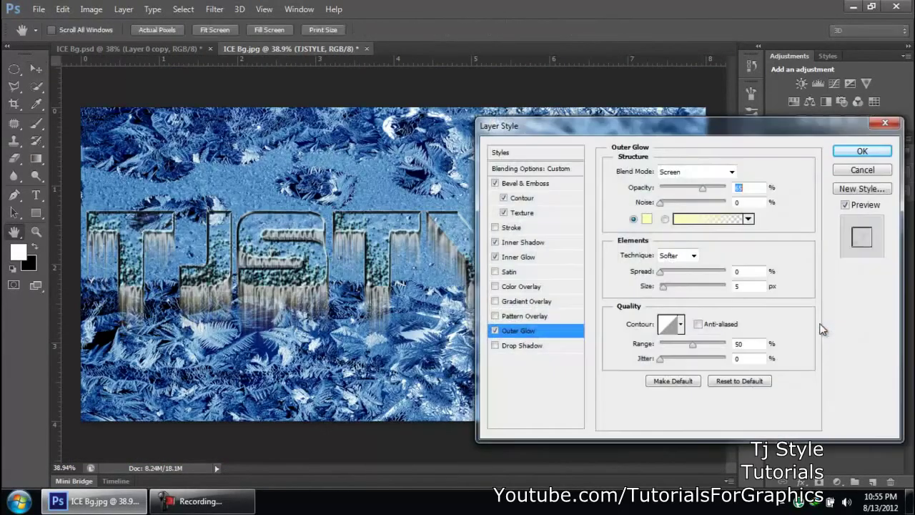
left_click(646, 219)
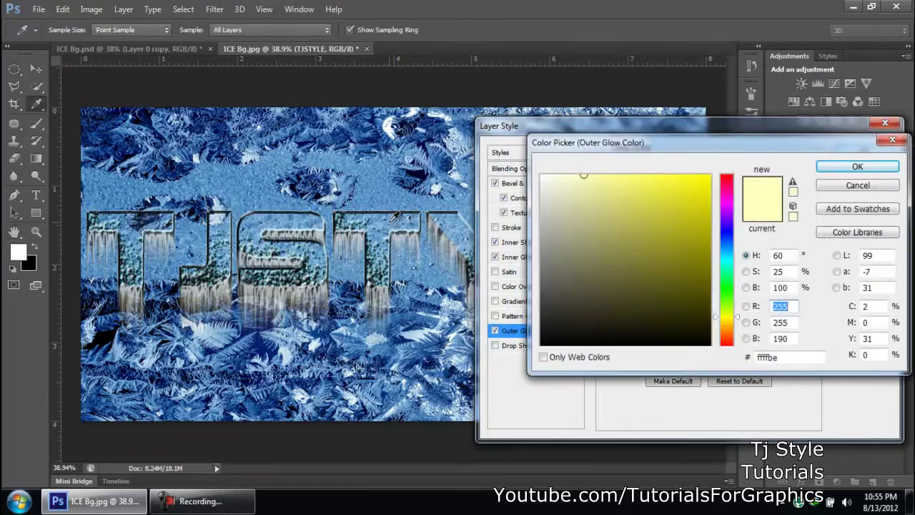
left_click(392, 220)
left_click(861, 166)
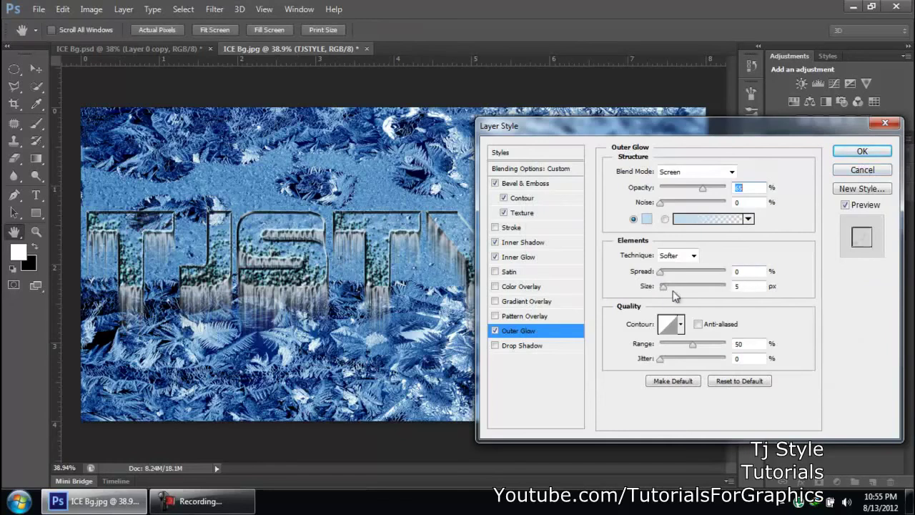
left_click_drag(661, 274, 667, 290)
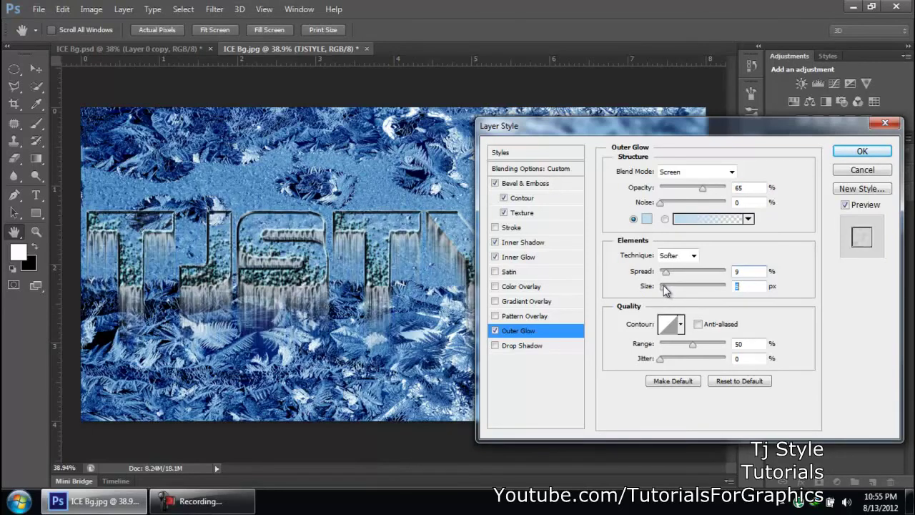
left_click(214, 502)
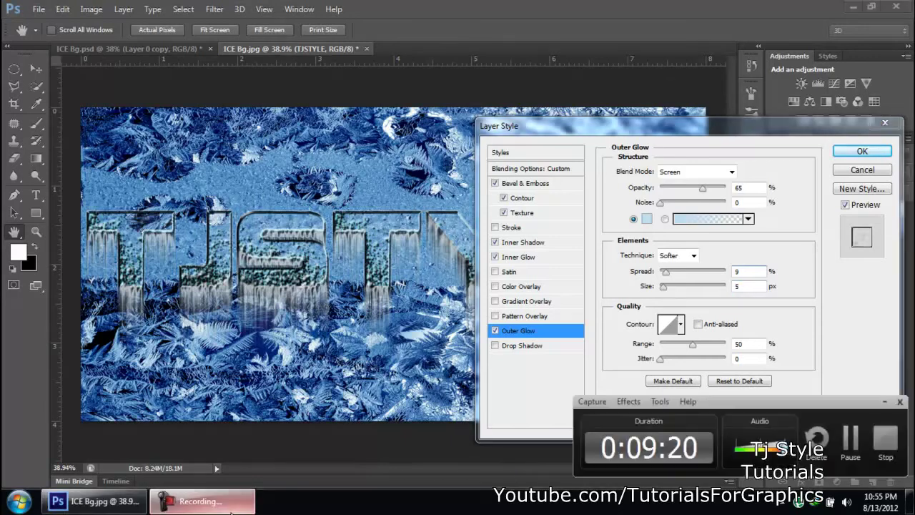
left_click(230, 509)
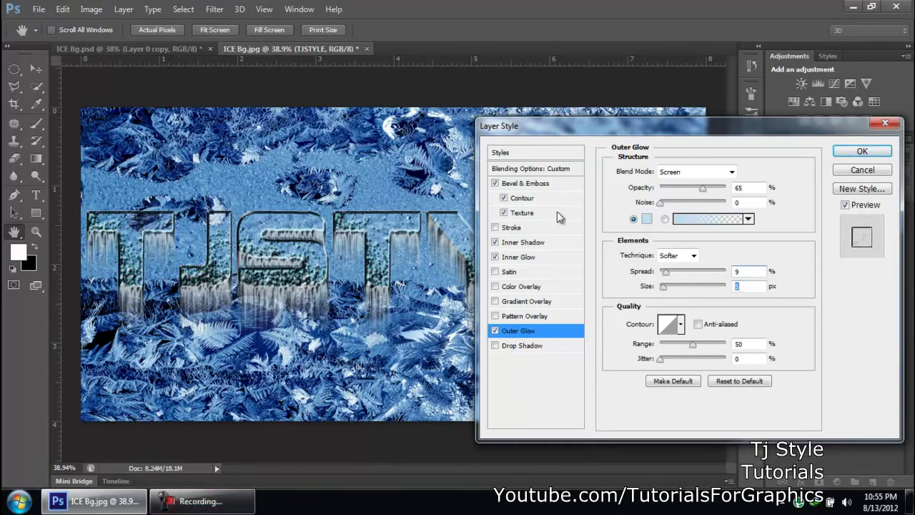
Add a Drop Shadow with a distance of 11 px and a size of about 18 px
left_click(512, 350)
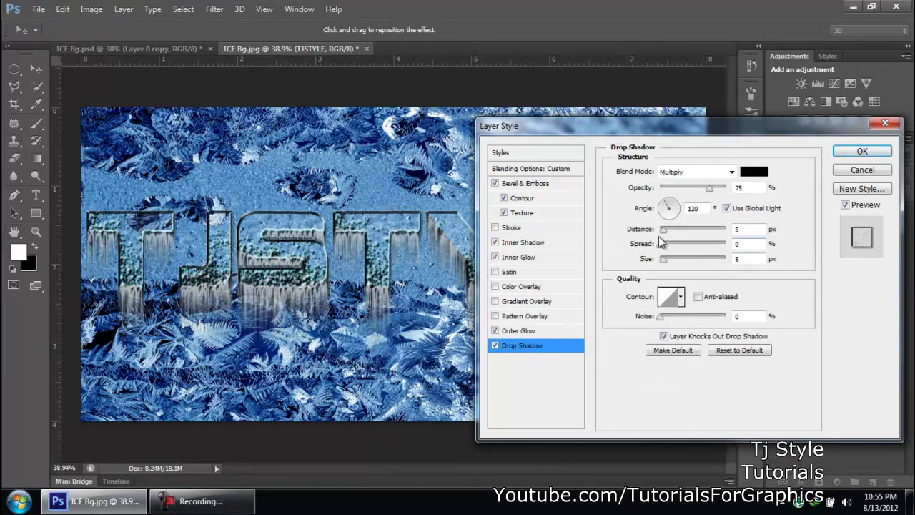
left_click_drag(550, 136, 530, 128)
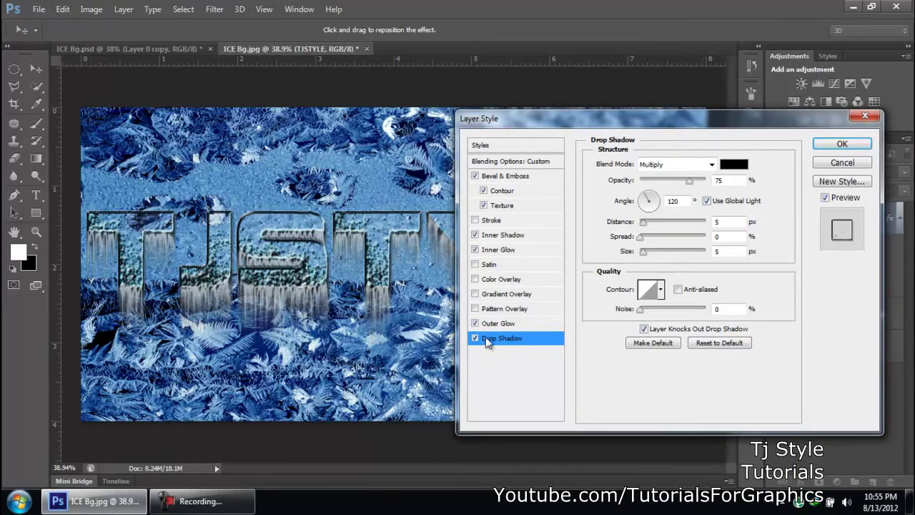
left_click_drag(644, 223, 648, 225)
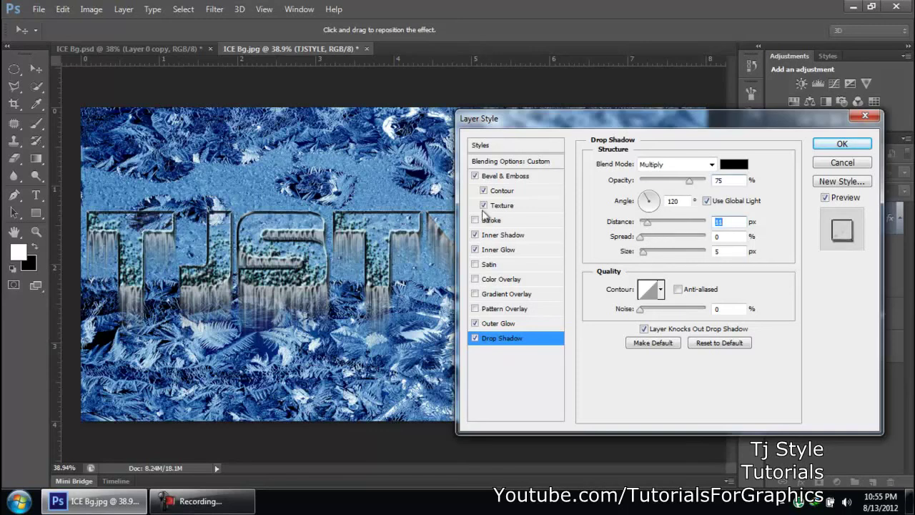
left_click_drag(513, 127, 569, 142)
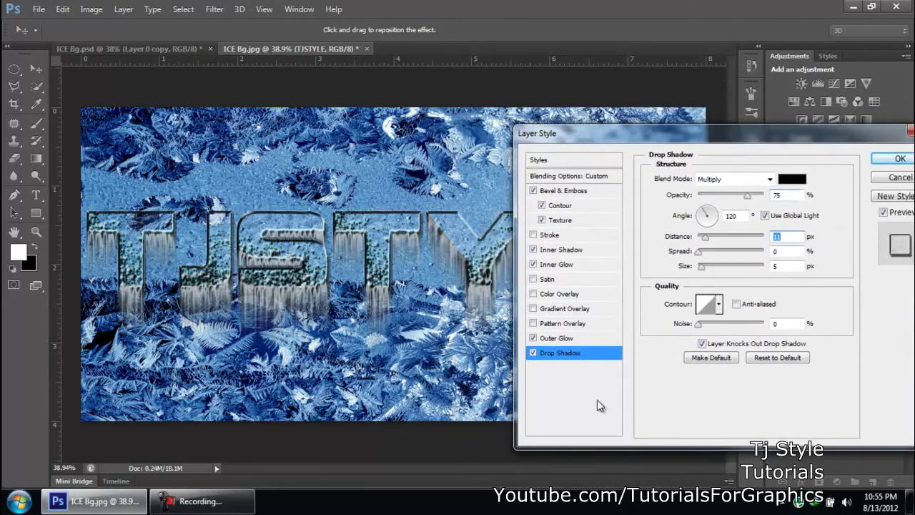
left_click_drag(702, 266, 707, 267)
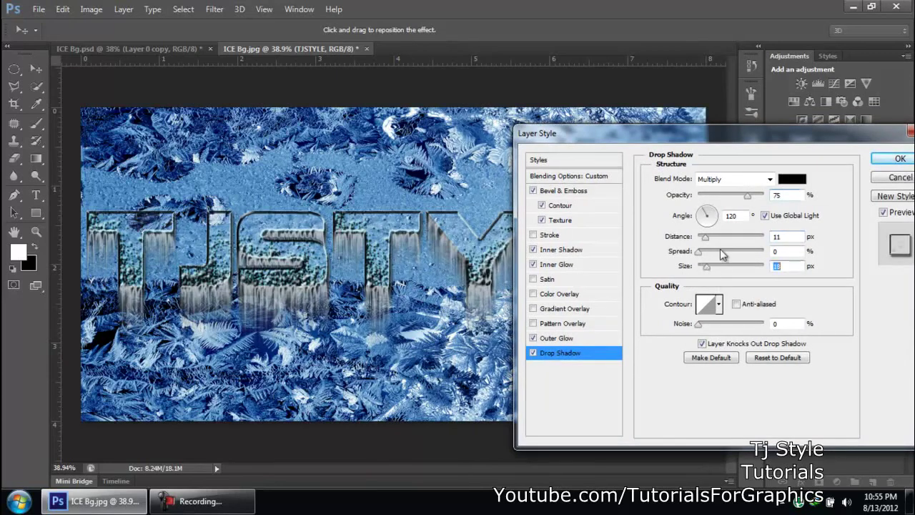
Change the Drop Shadow color to a light blue sampled from the image beside the letter Y
left_click(794, 180)
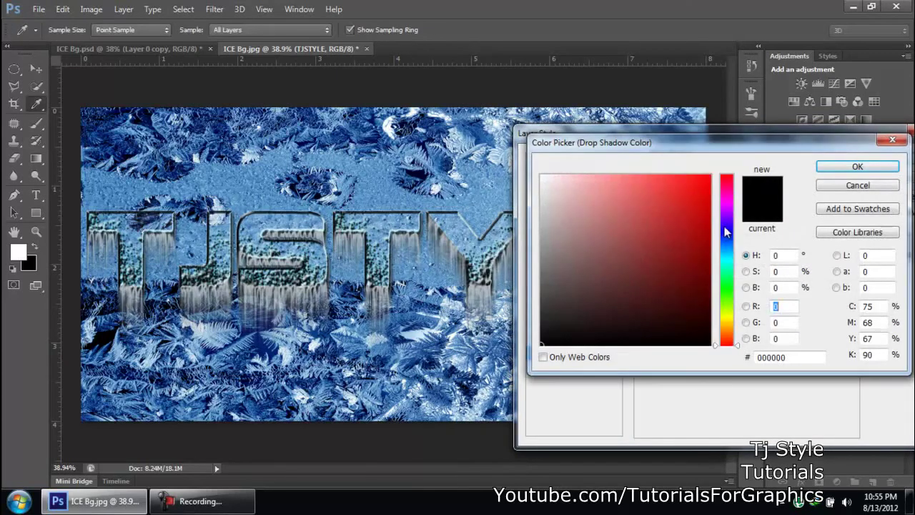
left_click(726, 250)
left_click(669, 195)
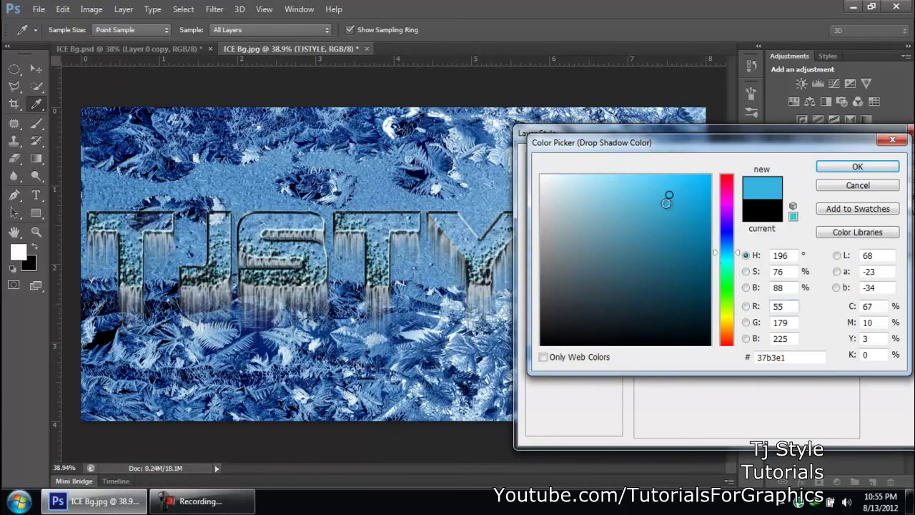
left_click(452, 225)
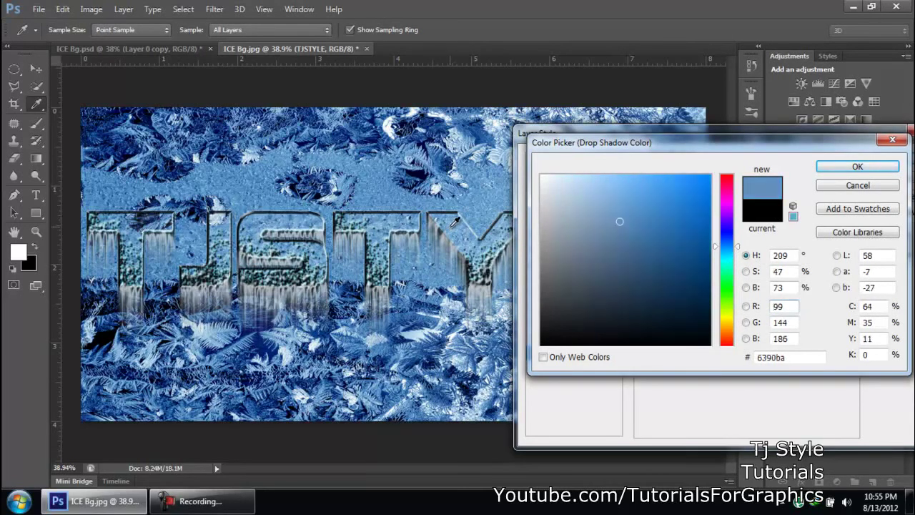
left_click(451, 223)
left_click(822, 169)
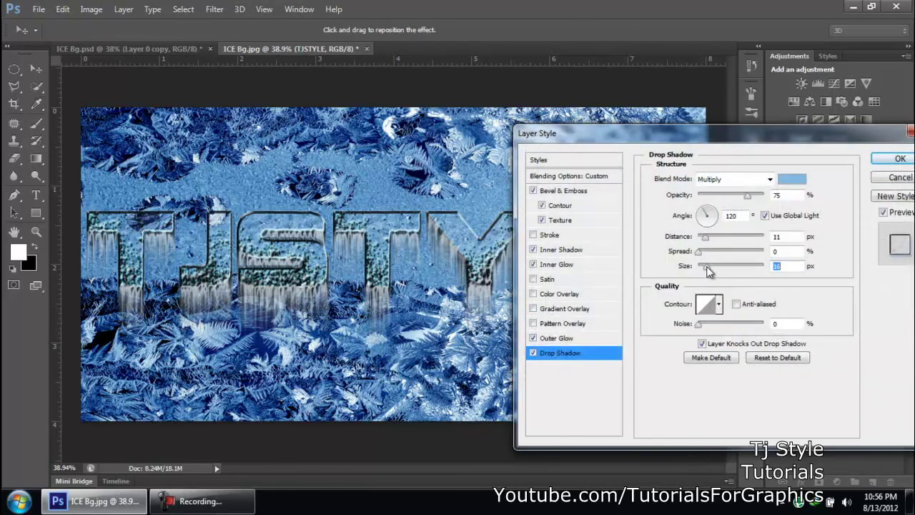
Set the Drop Shadow's size to 98 px and spread to 30%, and apply the layer style
left_click_drag(722, 267, 763, 268)
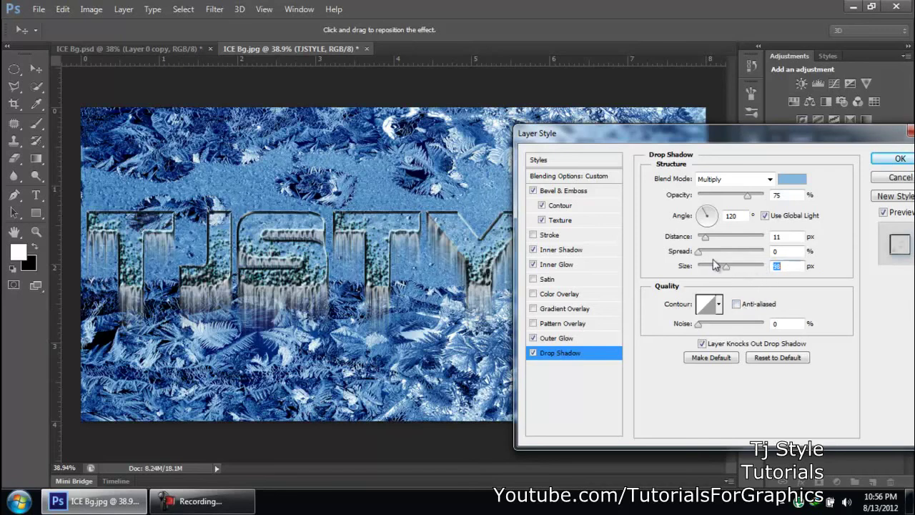
left_click_drag(701, 256, 718, 260)
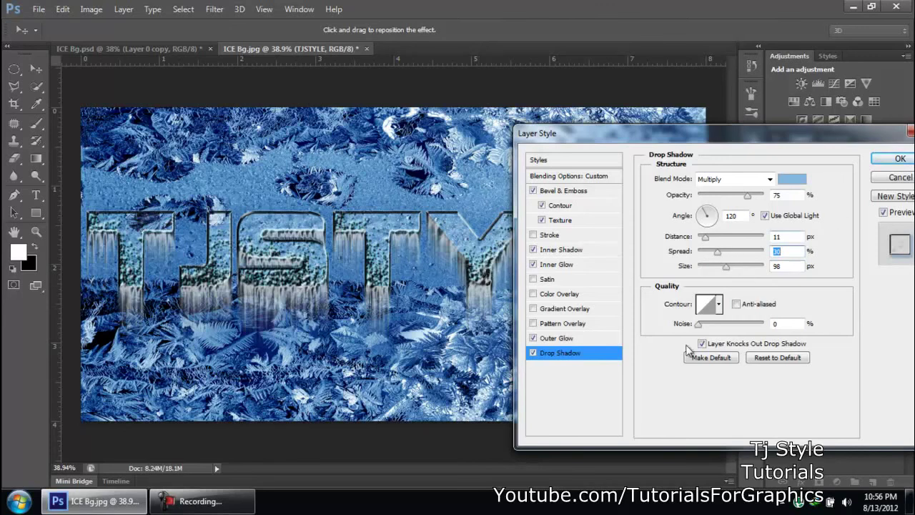
left_click_drag(715, 143, 540, 171)
left_click(744, 193)
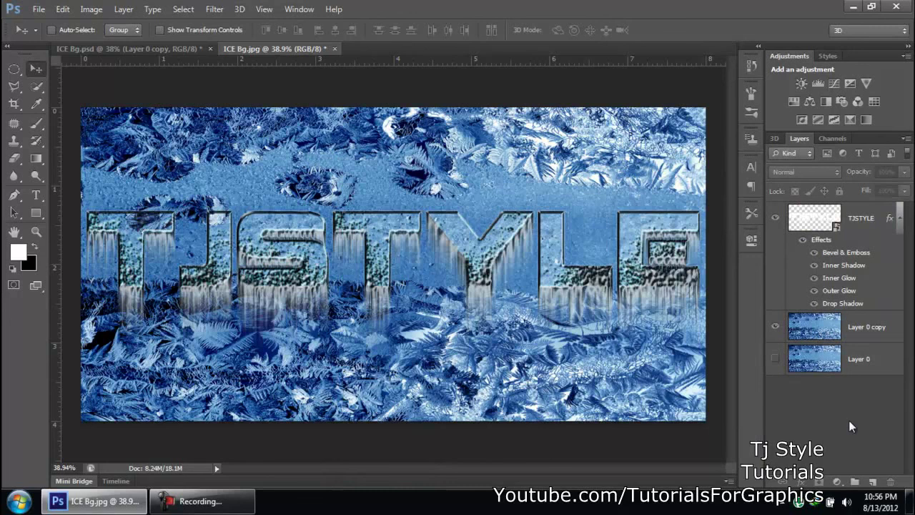
Collapse the TJSTYLE layer's effects list, open its smart object, and open the nested smart object containing the editable text
left_click(900, 218)
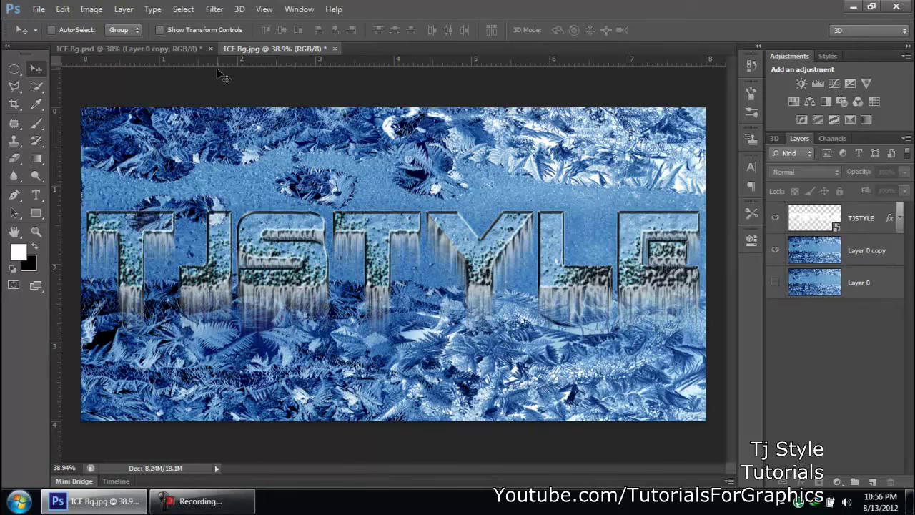
left_click(826, 223)
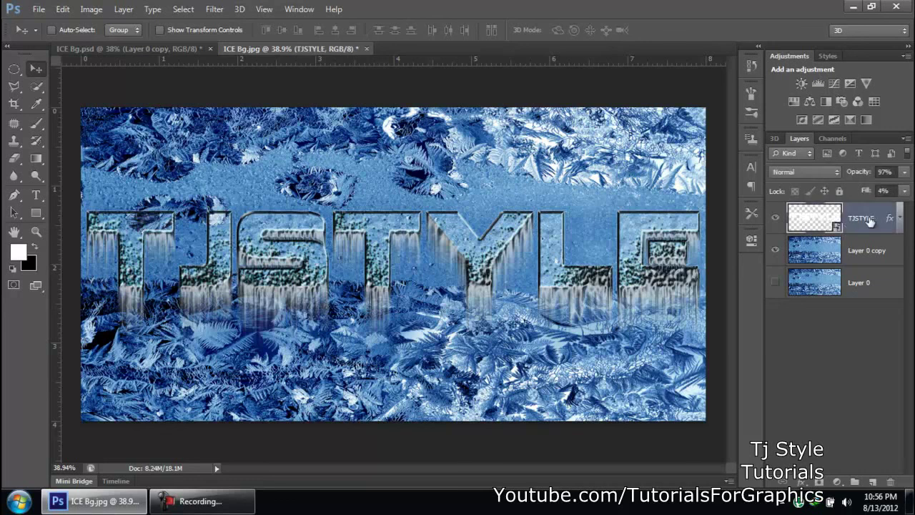
double_click(811, 220)
key("Return")
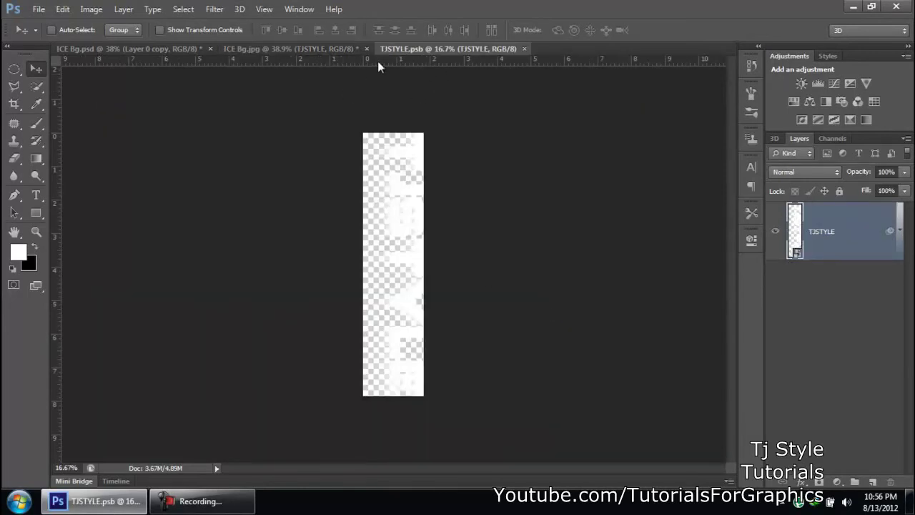
double_click(799, 228)
left_click(528, 223)
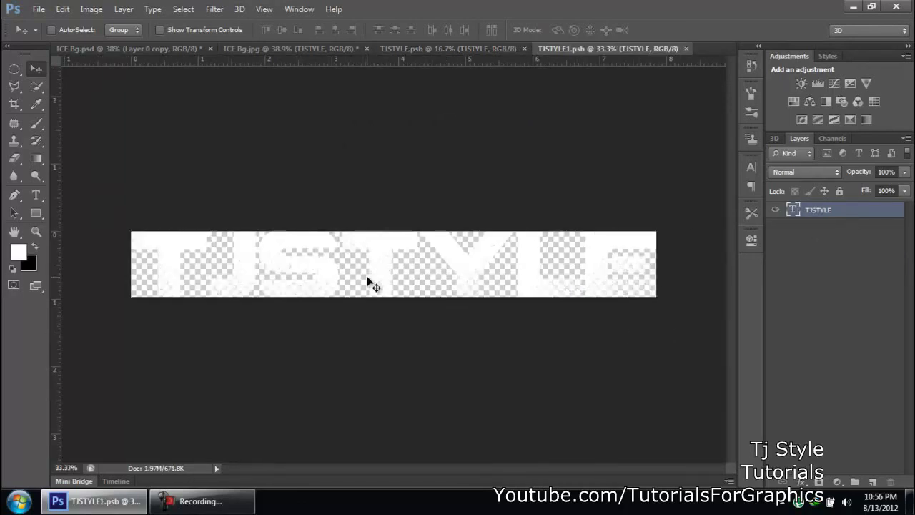
Replace the word TJSTYLE with ICE FX in the nested text layer and commit the text
key("t")
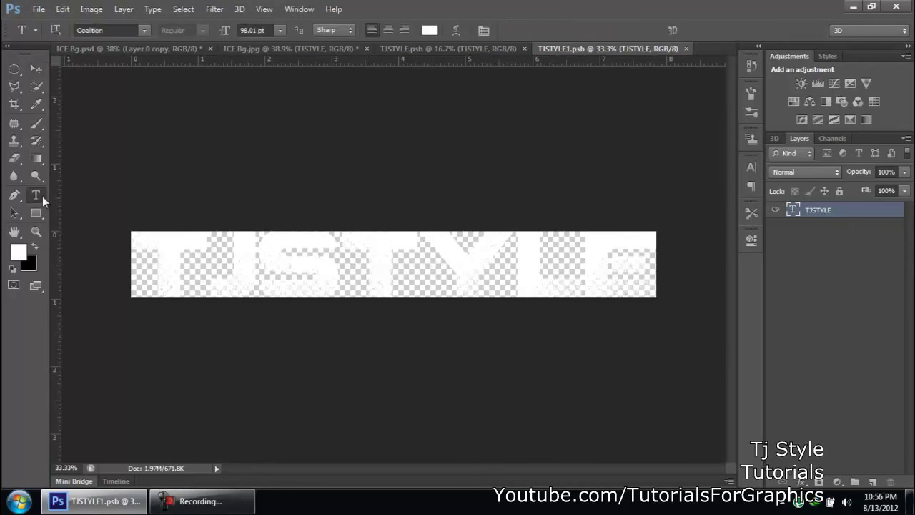
left_click(371, 279)
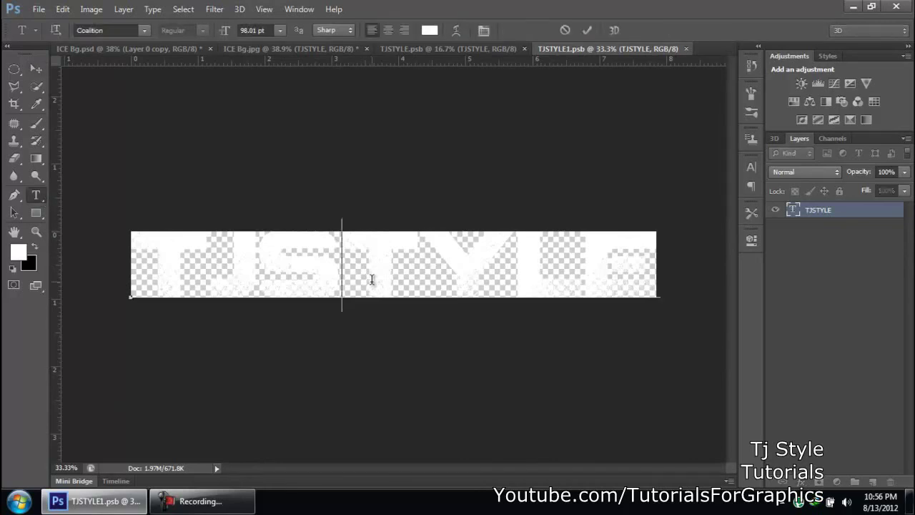
double_click(412, 271)
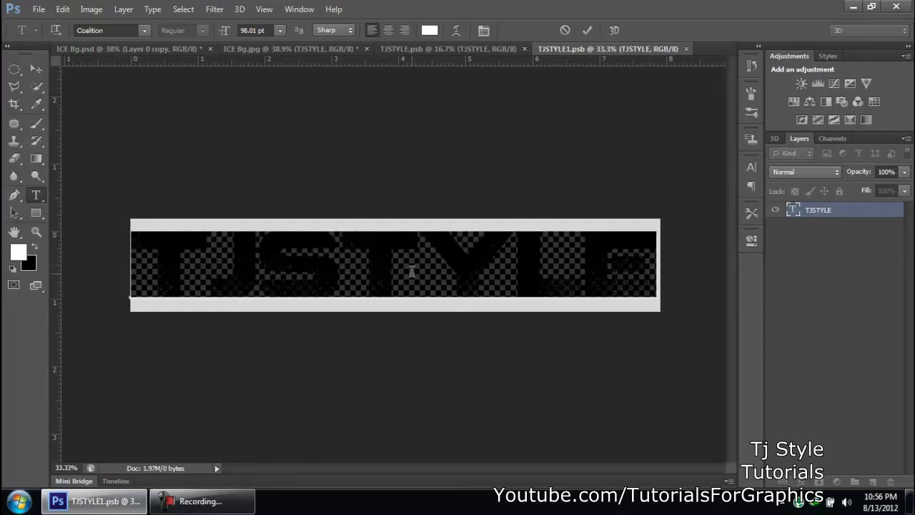
type("ICE")
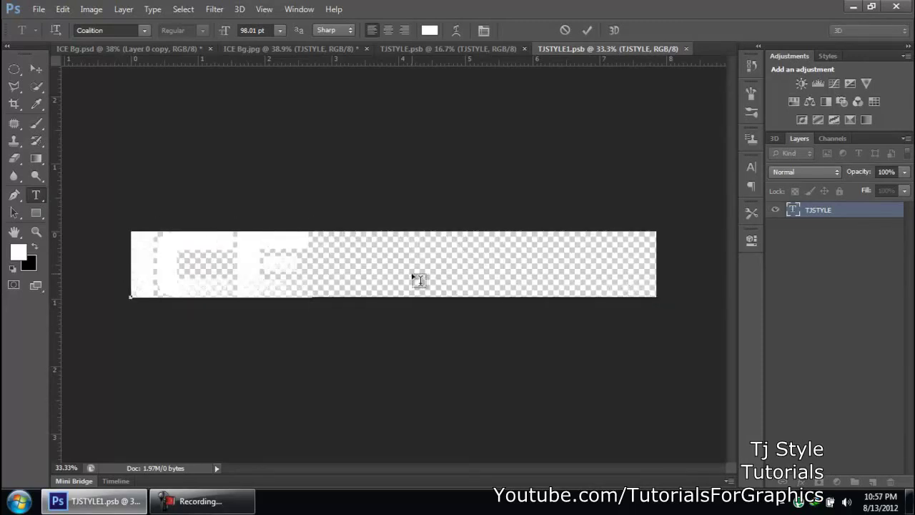
type(" CREST")
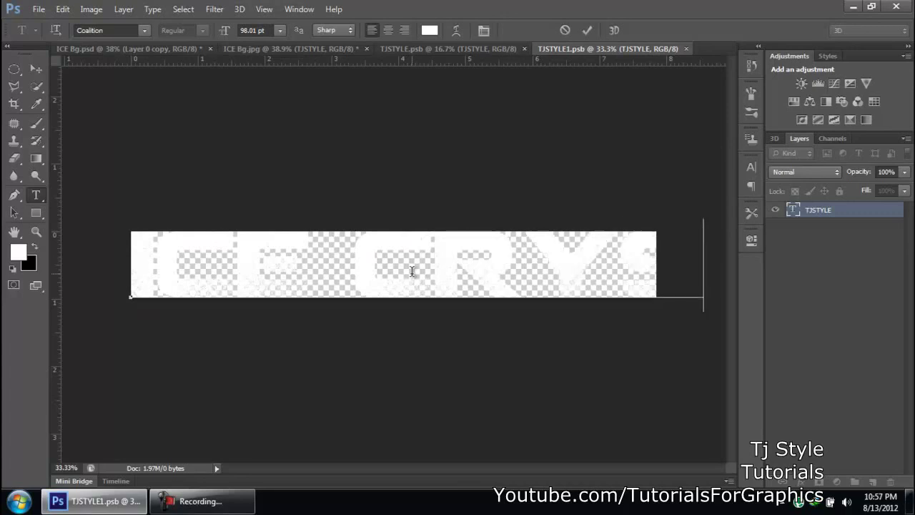
key("BackSpace")
key("BackSpace")
key("BackSpace")
key("BackSpace")
key("BackSpace")
key("BackSpace")
type("FX")
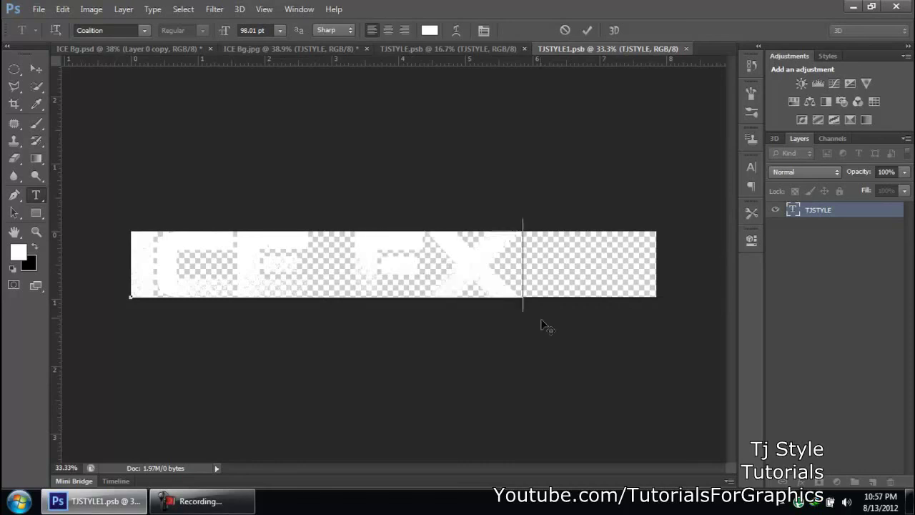
left_click(780, 310)
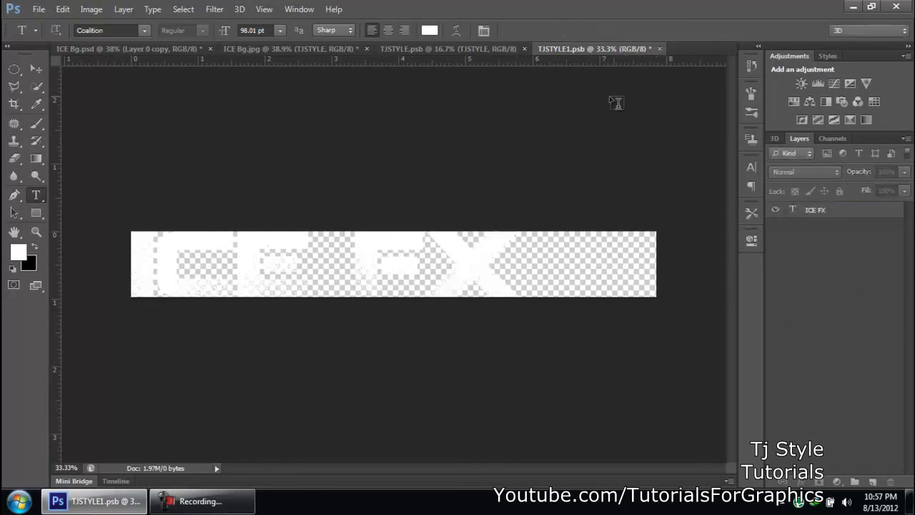
Close both smart object documents, TJSTYLE1.psb and TJSTYLE.psb, saving their changes back to the ice image
left_click(660, 50)
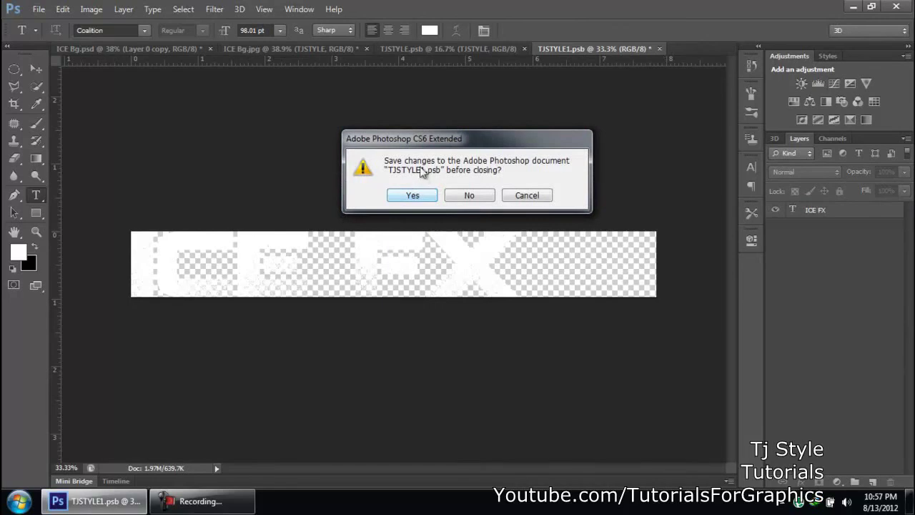
left_click(414, 197)
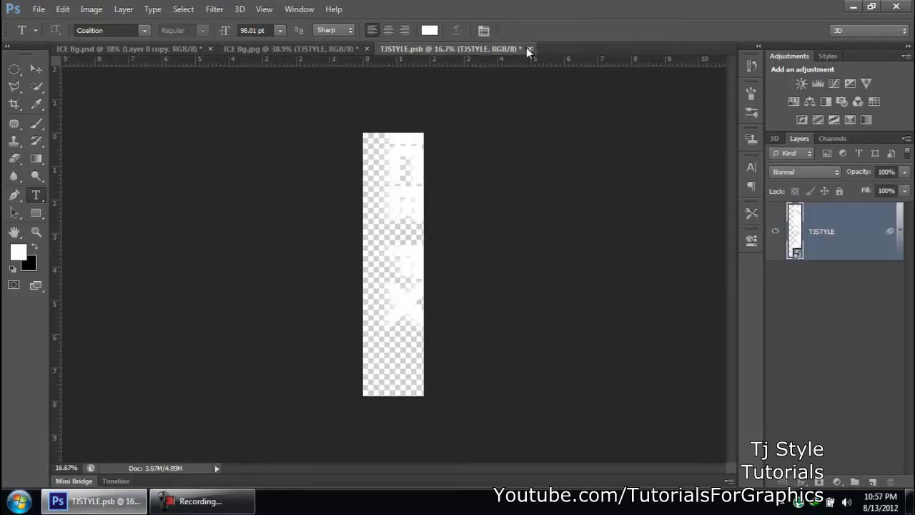
left_click(529, 48)
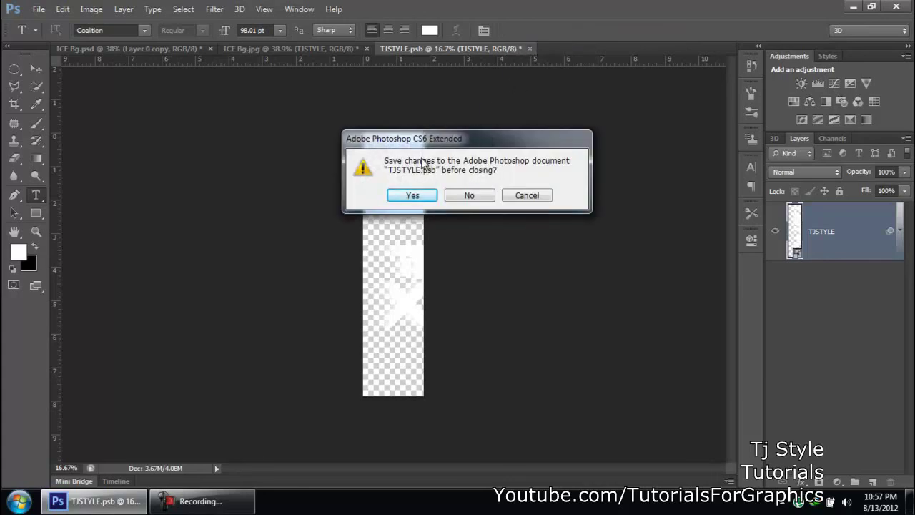
left_click(414, 195)
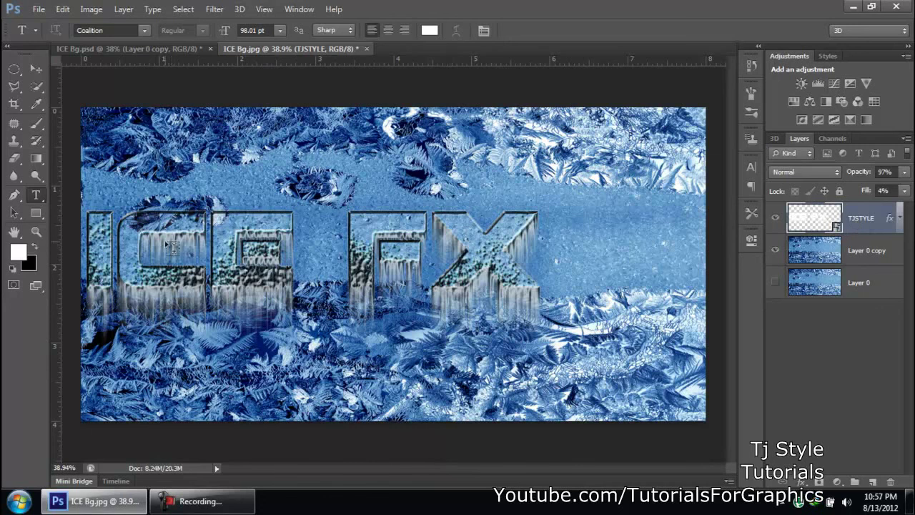
left_click(35, 72)
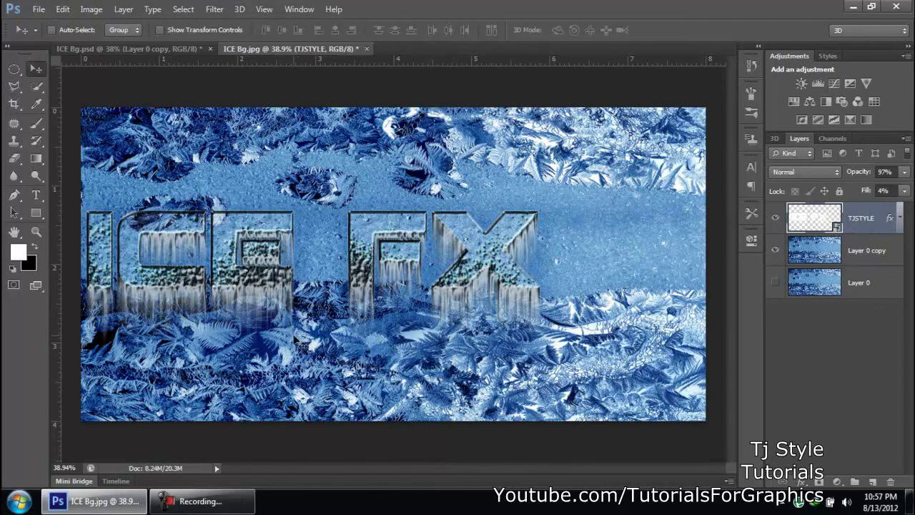
left_click(210, 504)
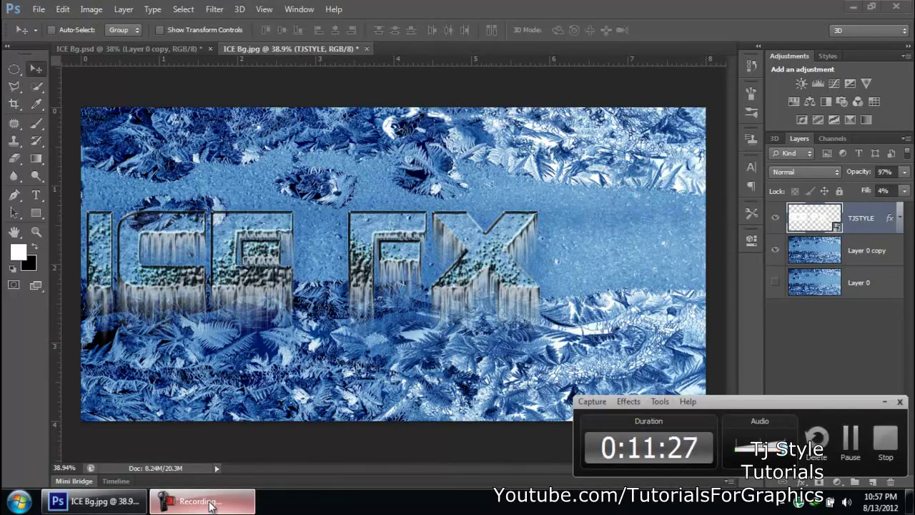